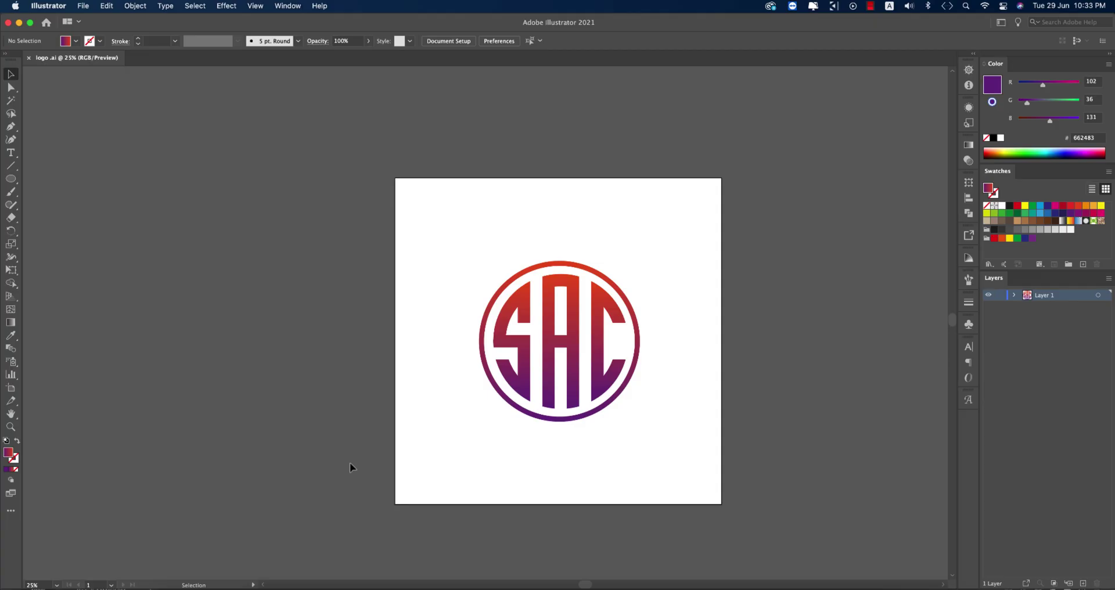
Glance at the logo mockup, then return to the logo file in Illustrator
left_click(284, 586)
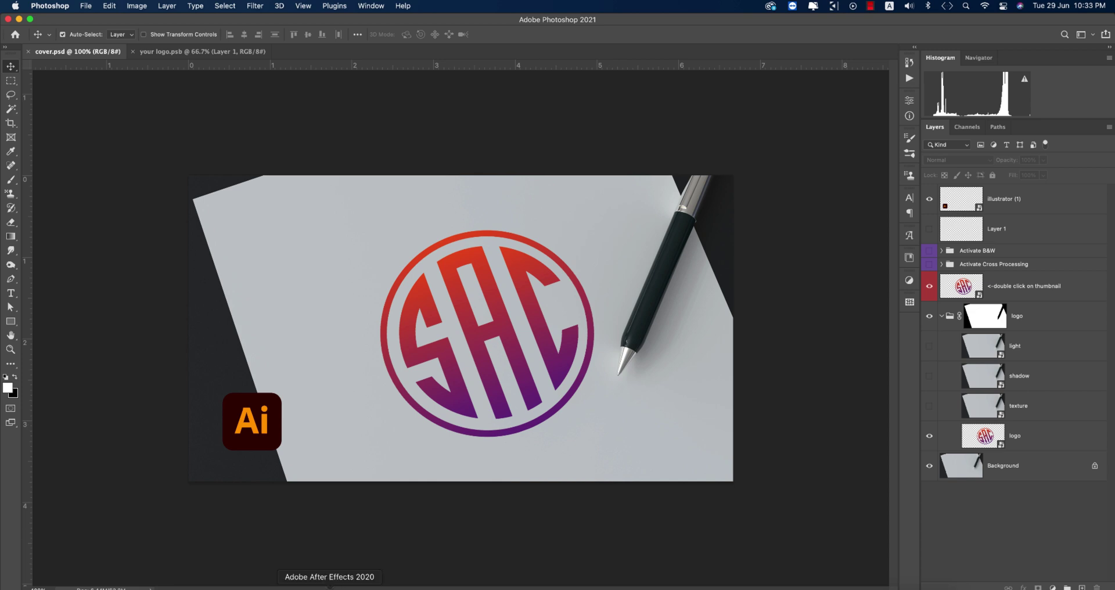
left_click(302, 582)
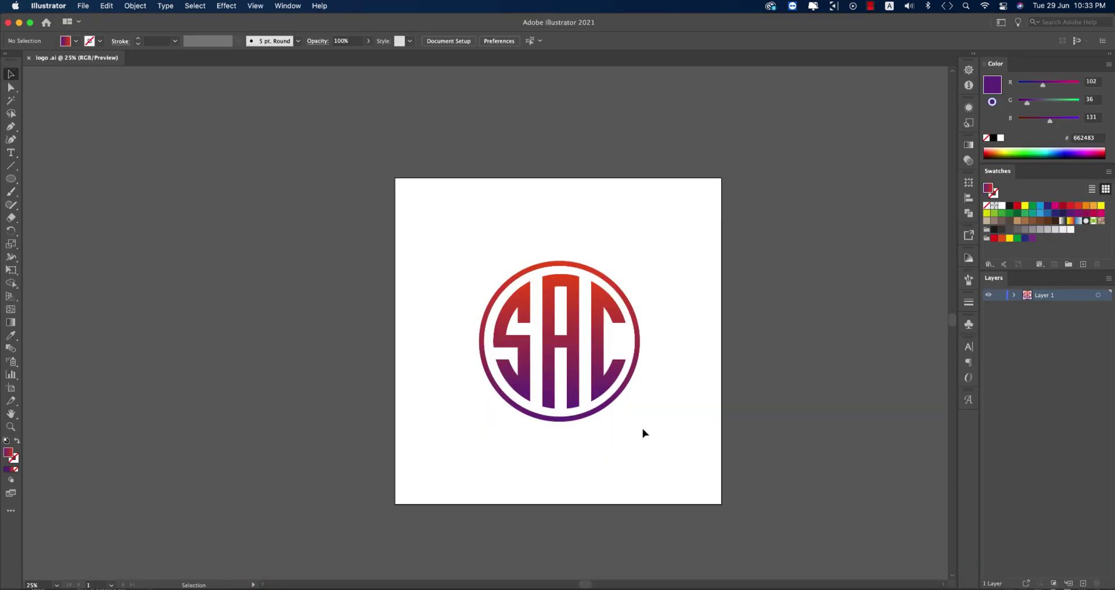
scroll(710, 392, "right", 10)
scroll(710, 392, "down", 2)
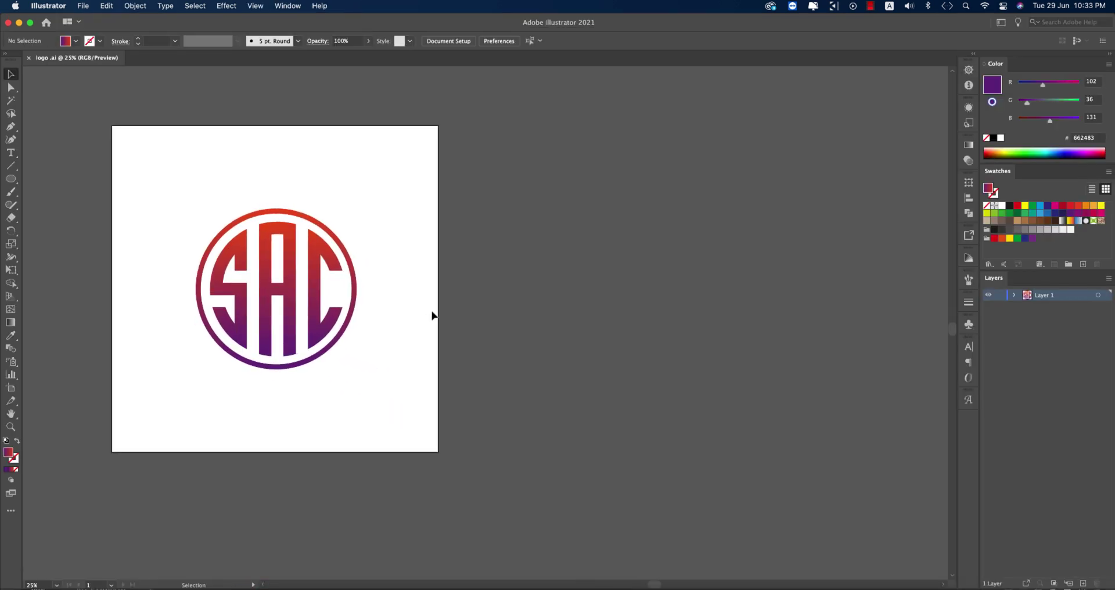
Create a new 2000×2000 px RGB document named 'letter logo'
left_click(83, 6)
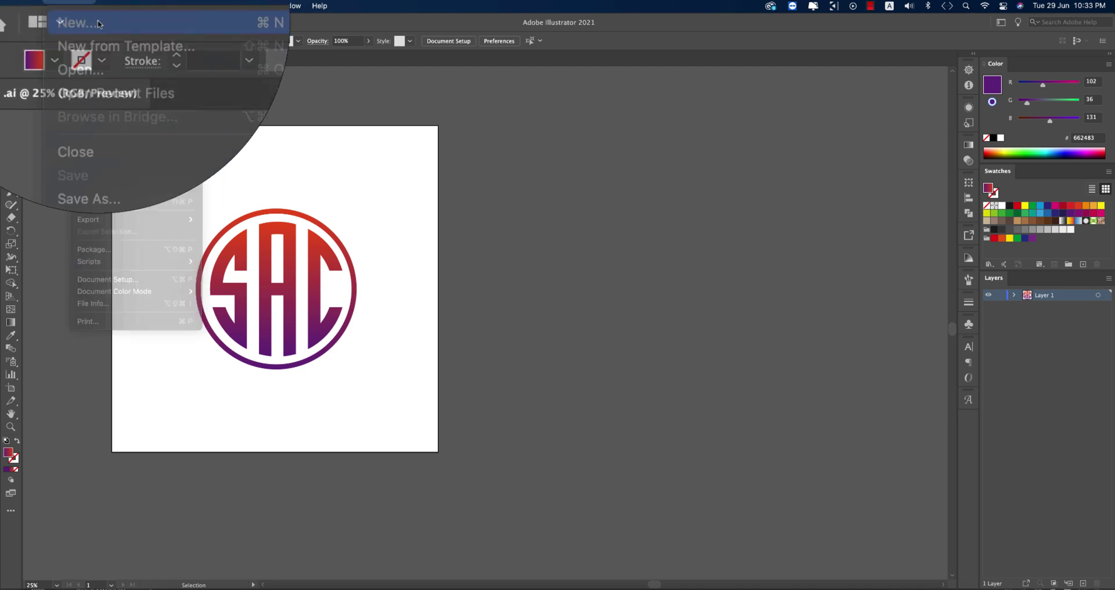
left_click(87, 22)
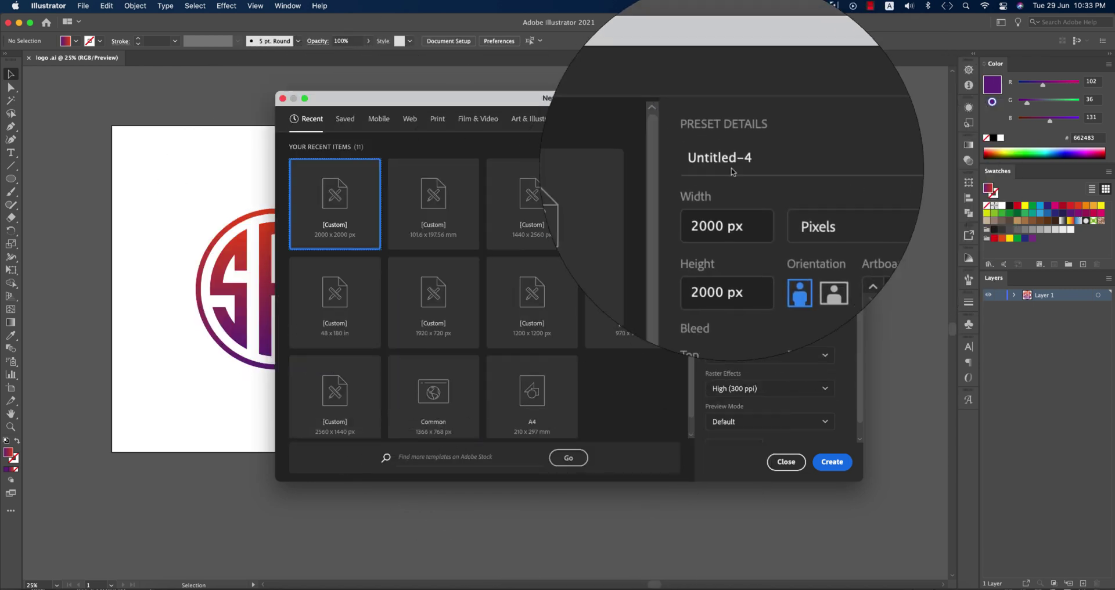
triple_click(723, 172)
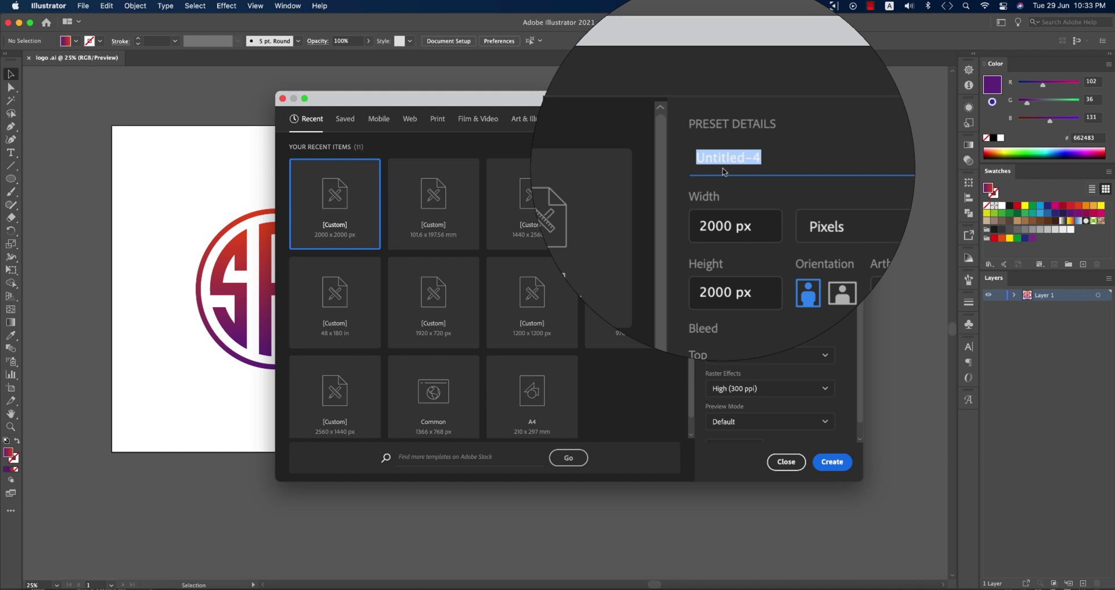
key("BackSpace")
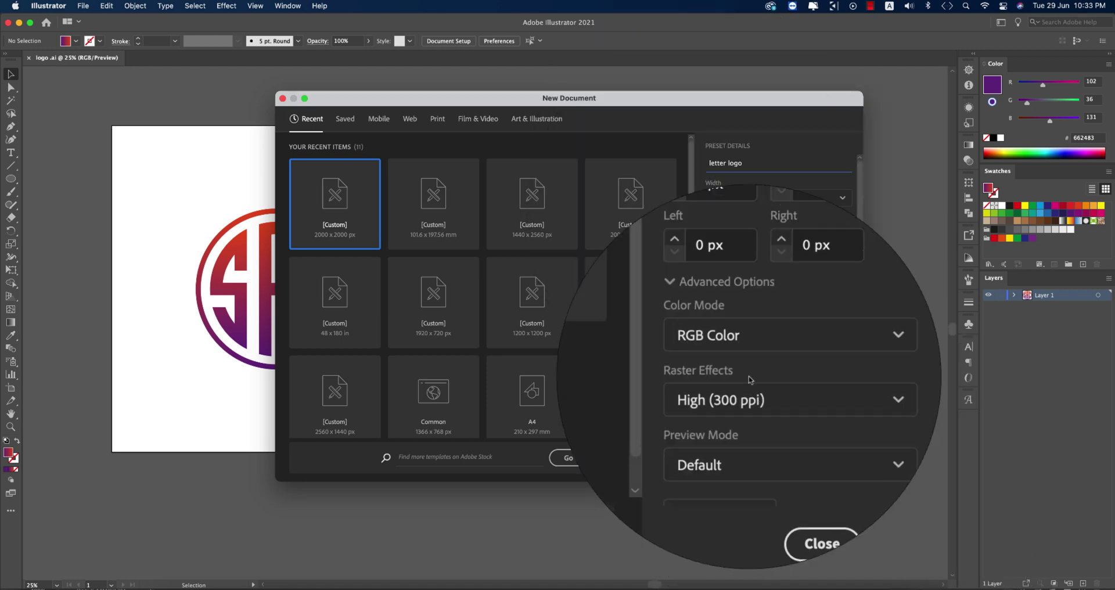
left_click(753, 357)
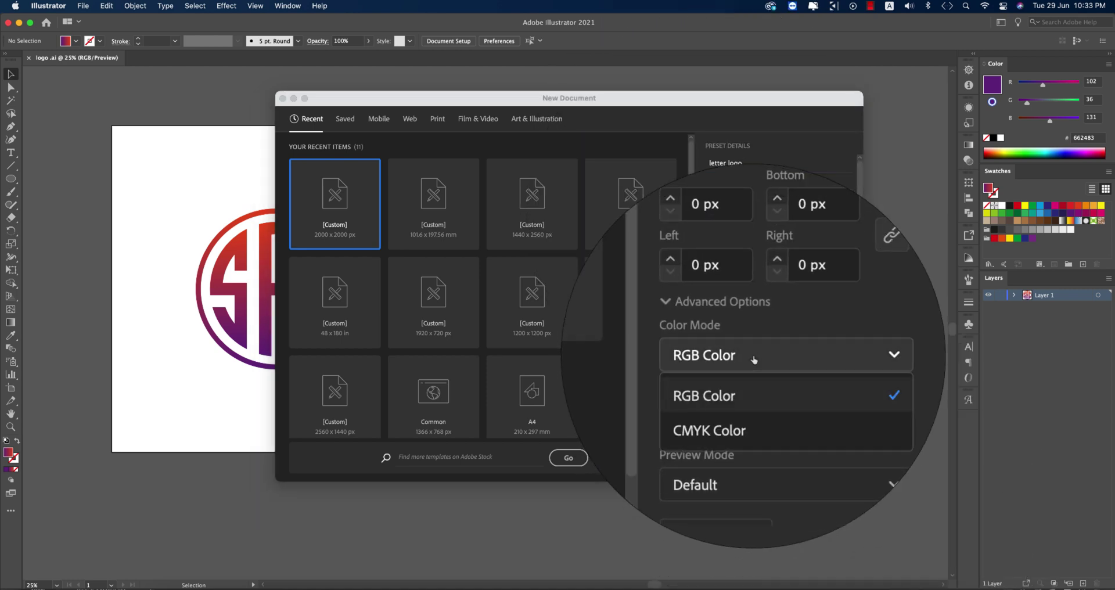
left_click(754, 359)
left_click(754, 359)
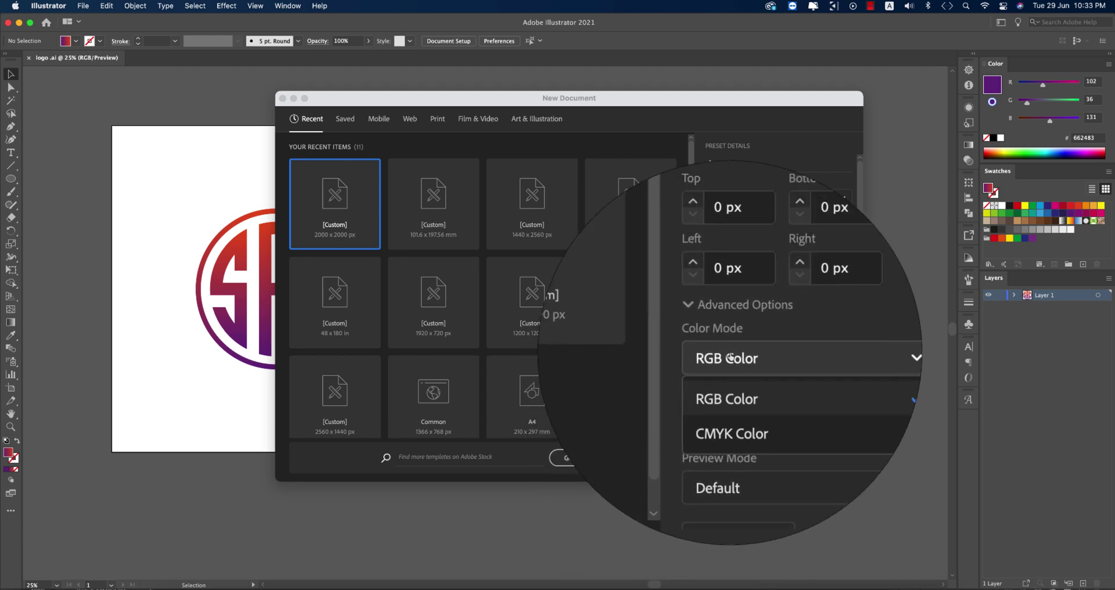
left_click(730, 359)
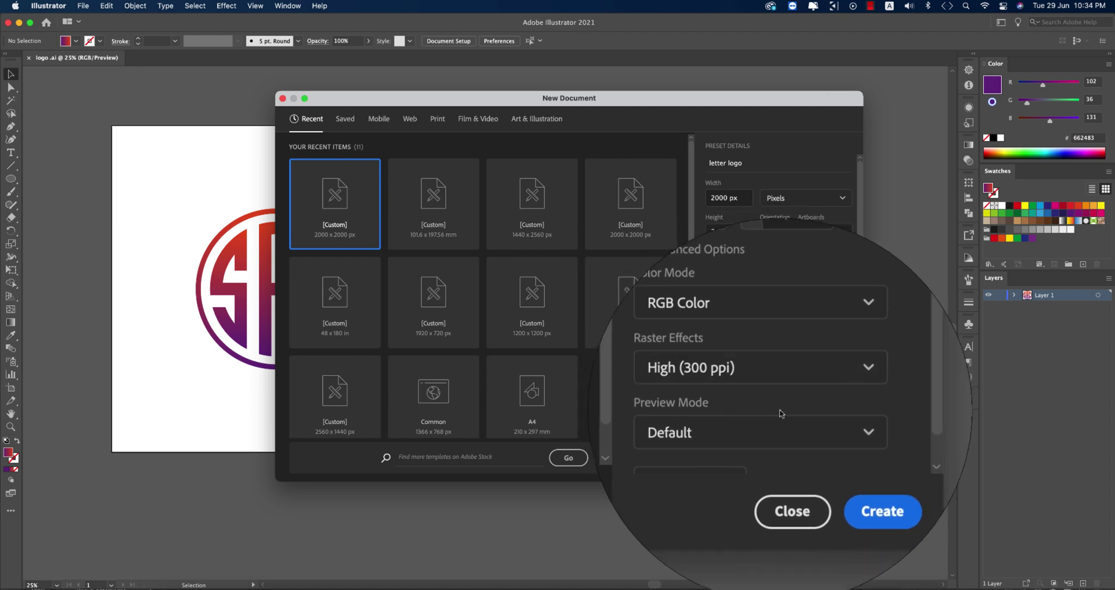
left_click(832, 463)
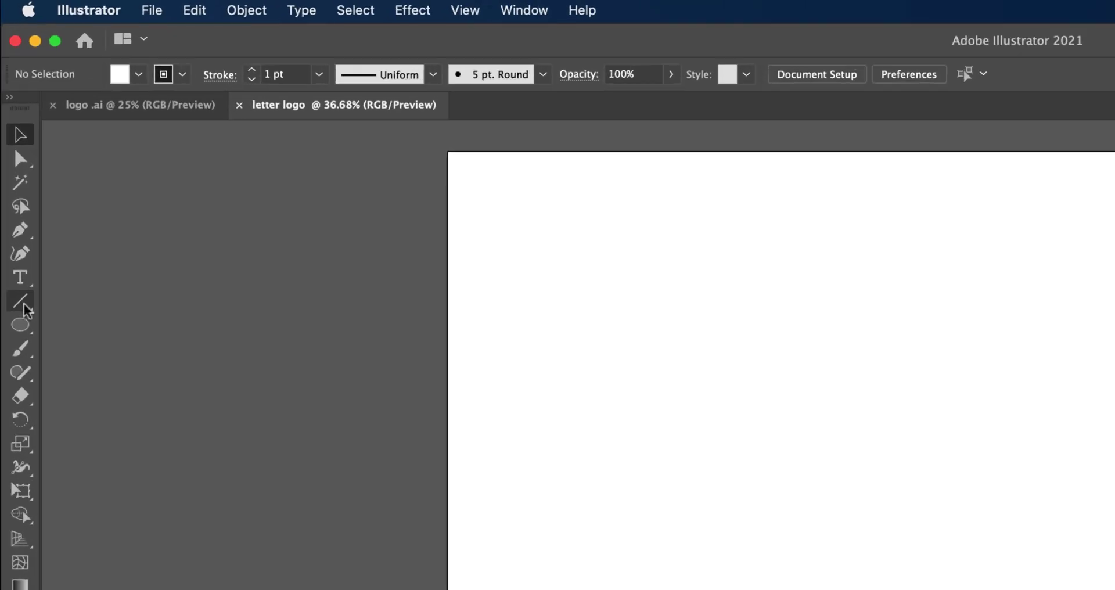
Draw a straight vertical line with the Line Segment Tool and give it a 2 pt stroke
left_click(10, 165)
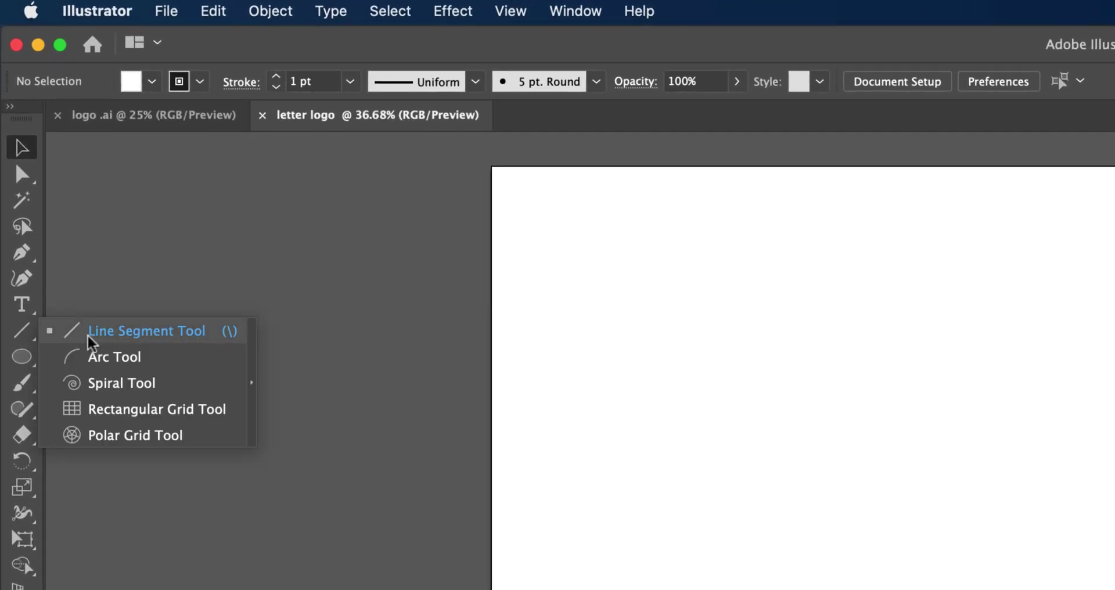
left_click(93, 331)
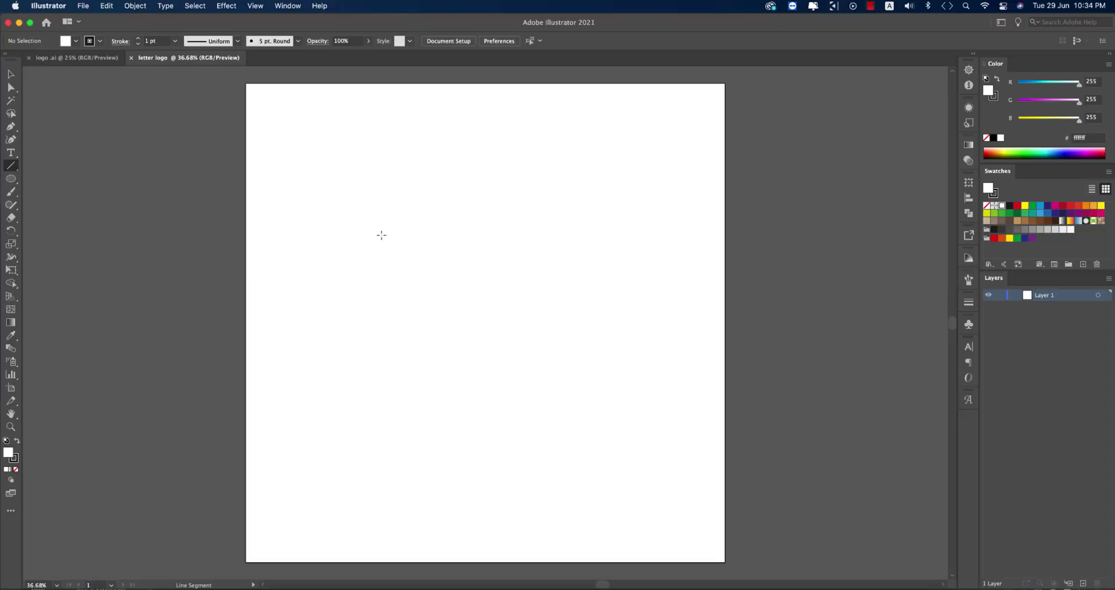
left_click_drag(381, 230, 379, 499)
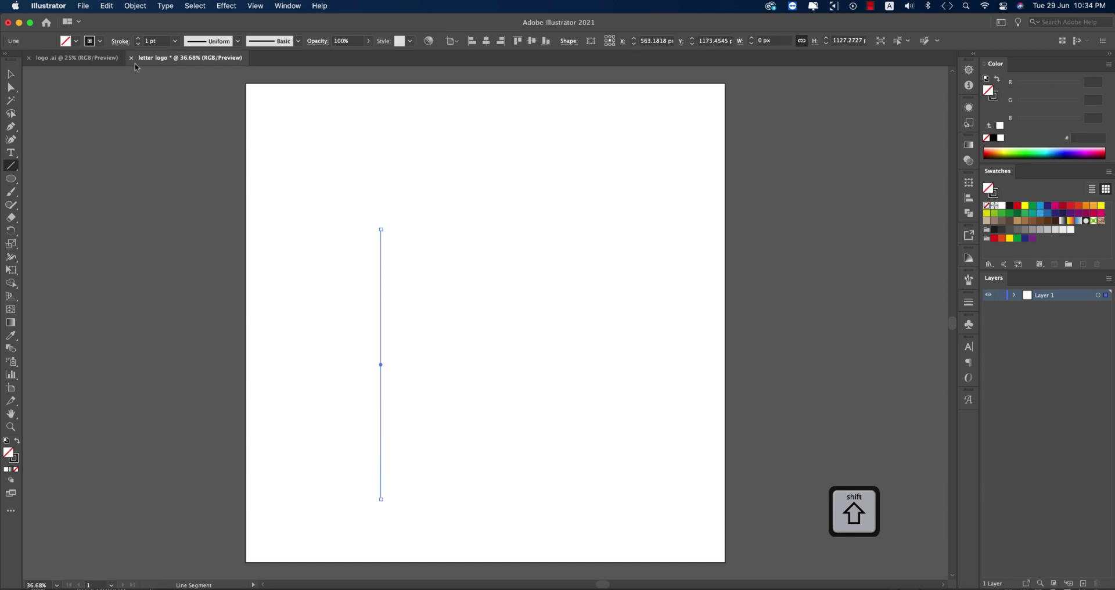
left_click(154, 43)
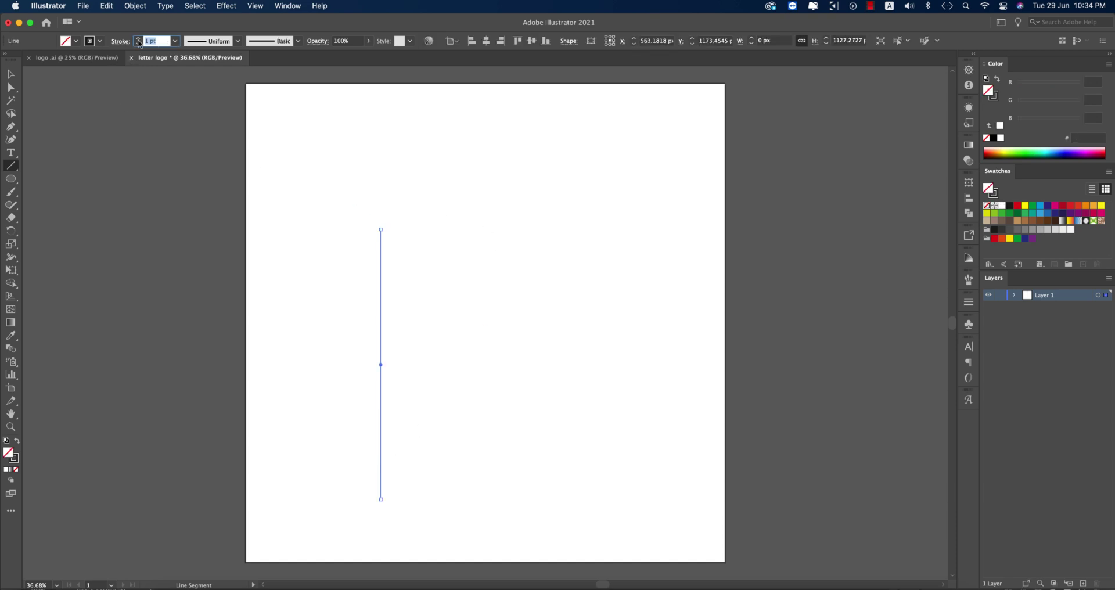
left_click(9, 72)
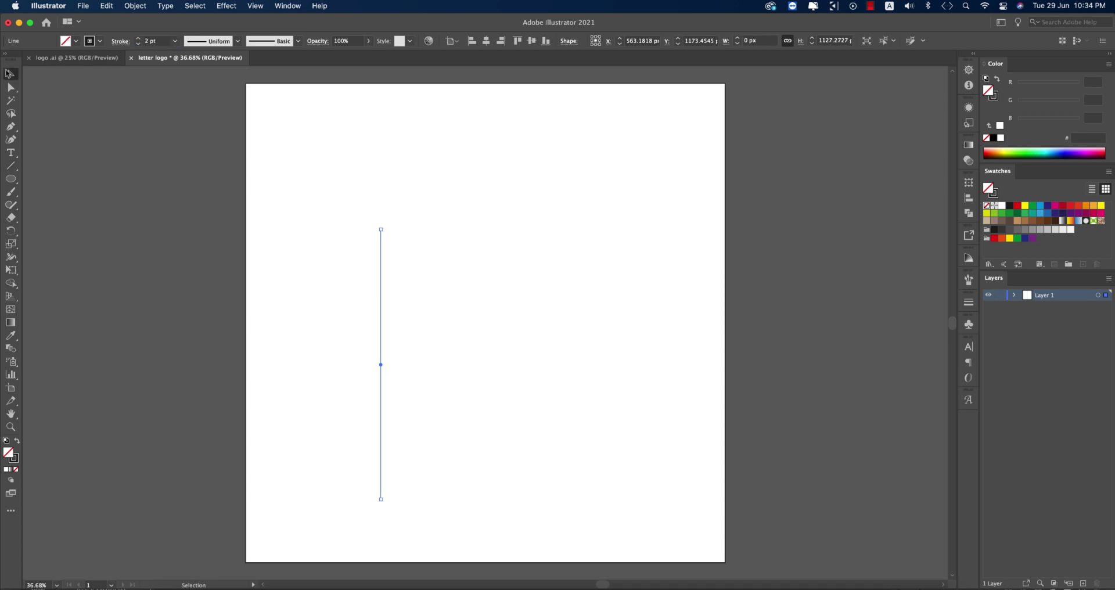
Move the line to the upper left and repeat evenly spaced copies with ⌘D
left_click(492, 363)
left_click_drag(381, 351, 374, 287)
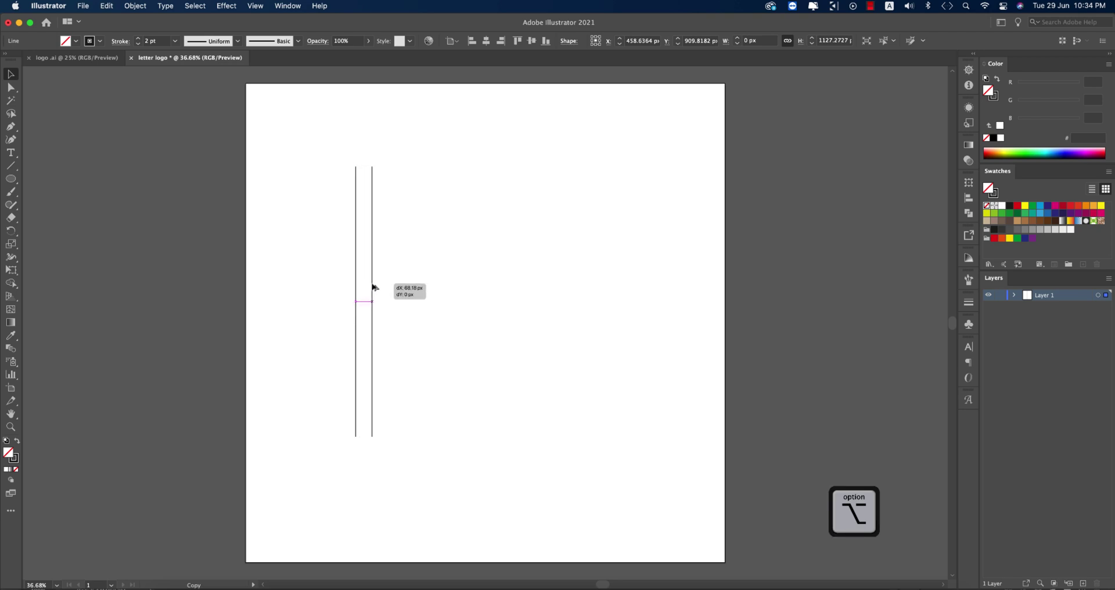
left_click_drag(374, 287, 373, 288)
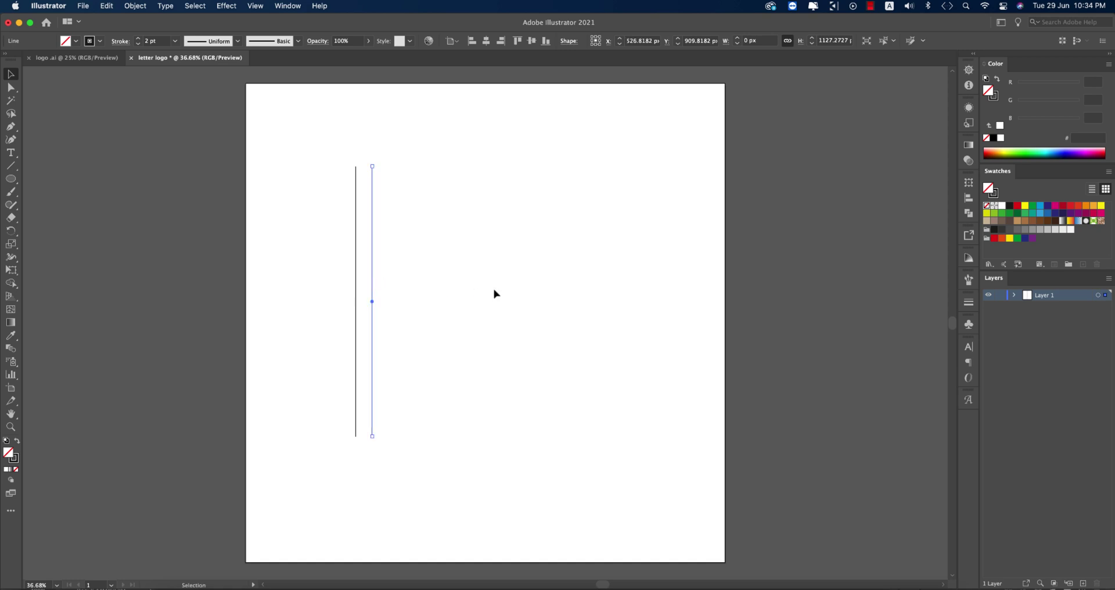
key("super+d")
key("super+d")
key("super+d")
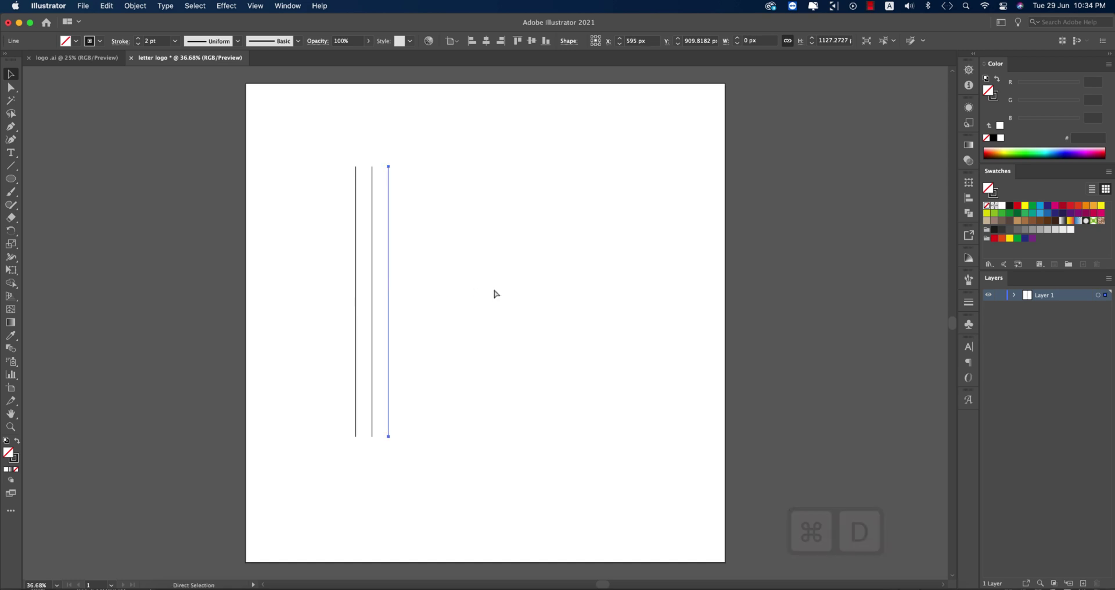
key("super+d")
key("super+d")
key("super+d")
key("super+d")
key("super+d")
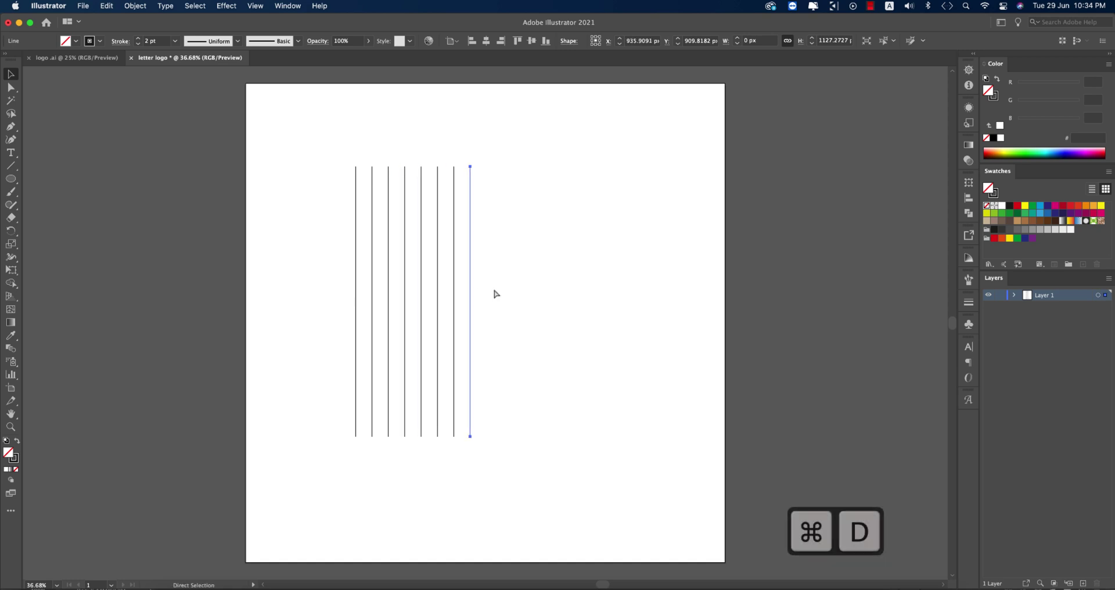
key("super+d")
key("super+d")
key("super+d")
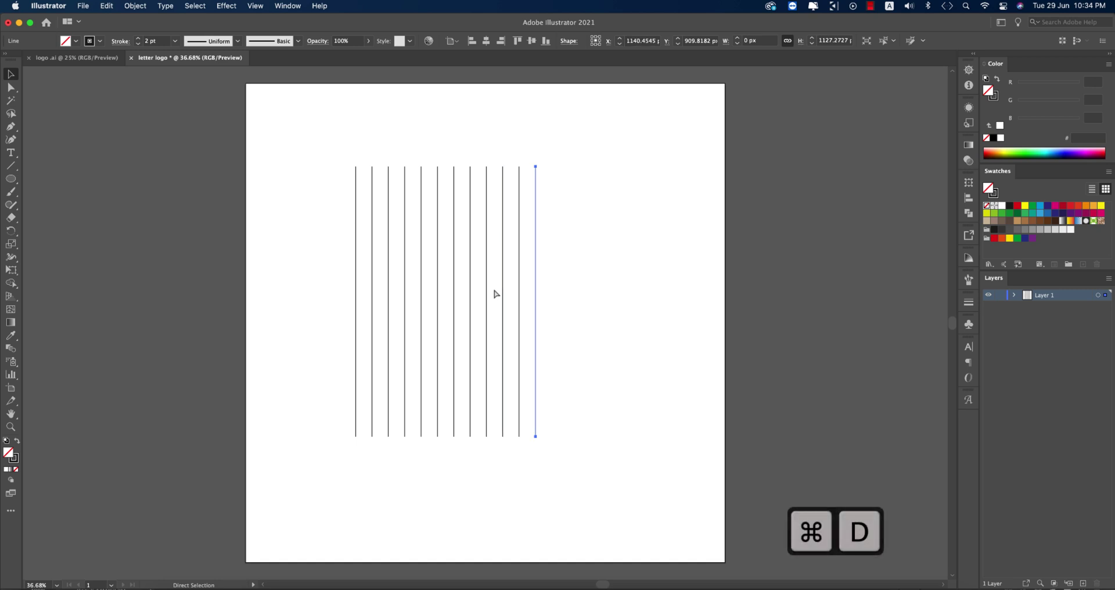
Remove the extra line, group the vertical lines, and add a horizontal copy pasted in front
key("super+z")
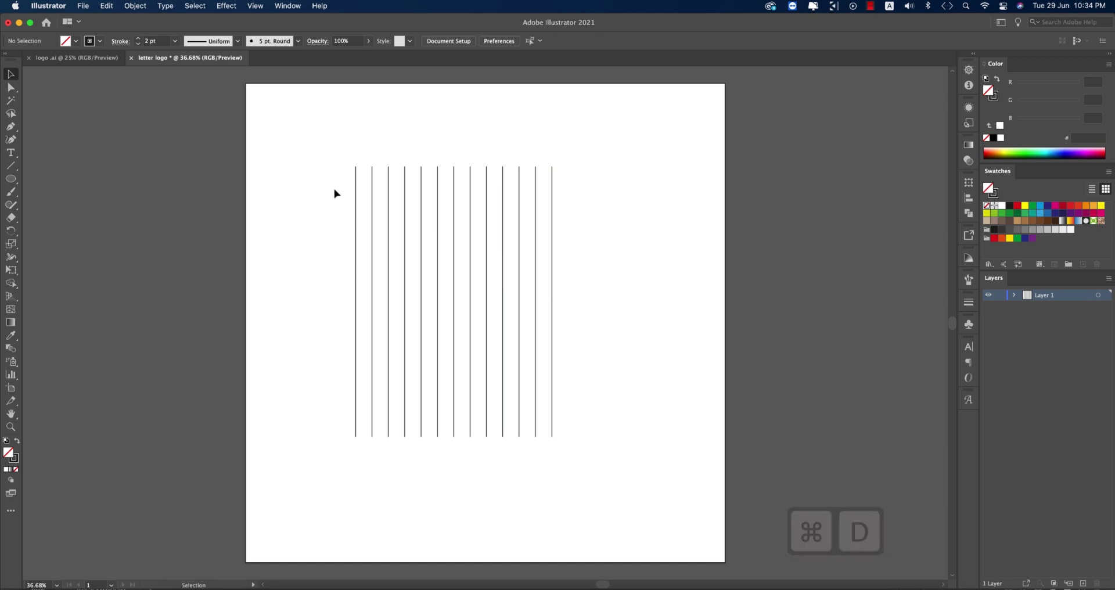
key("a")
key("super+a")
key("super+g")
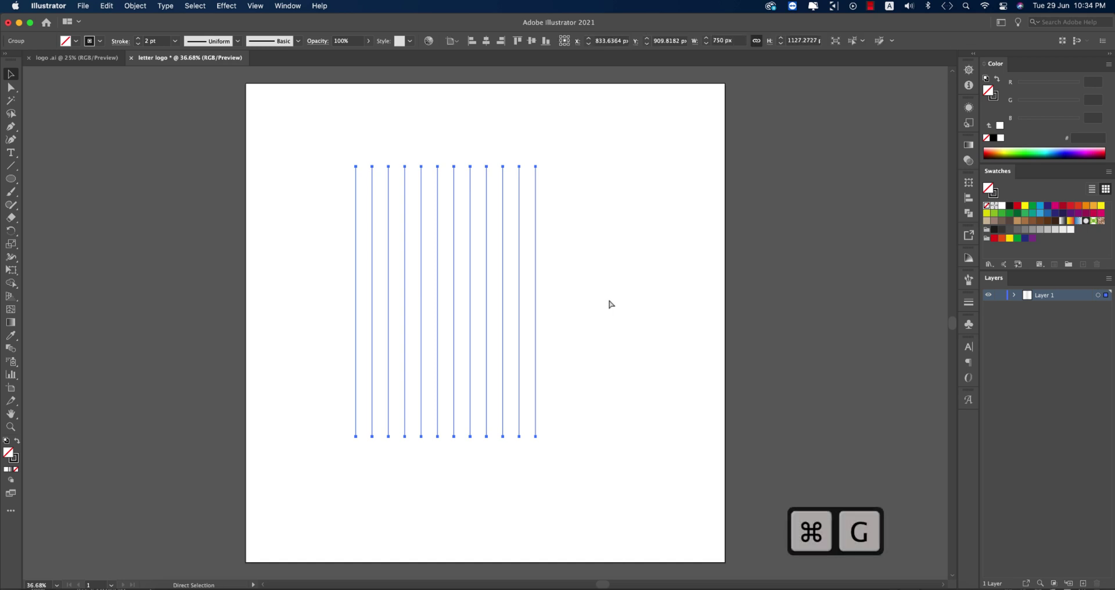
key("super+c")
key("super+f")
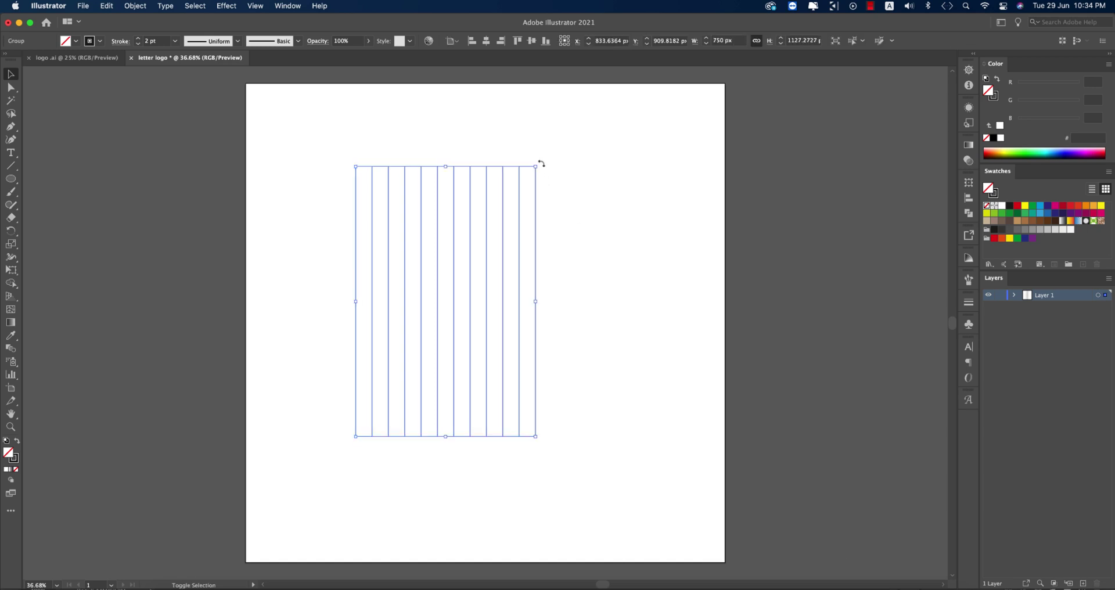
left_click_drag(549, 173, 598, 368)
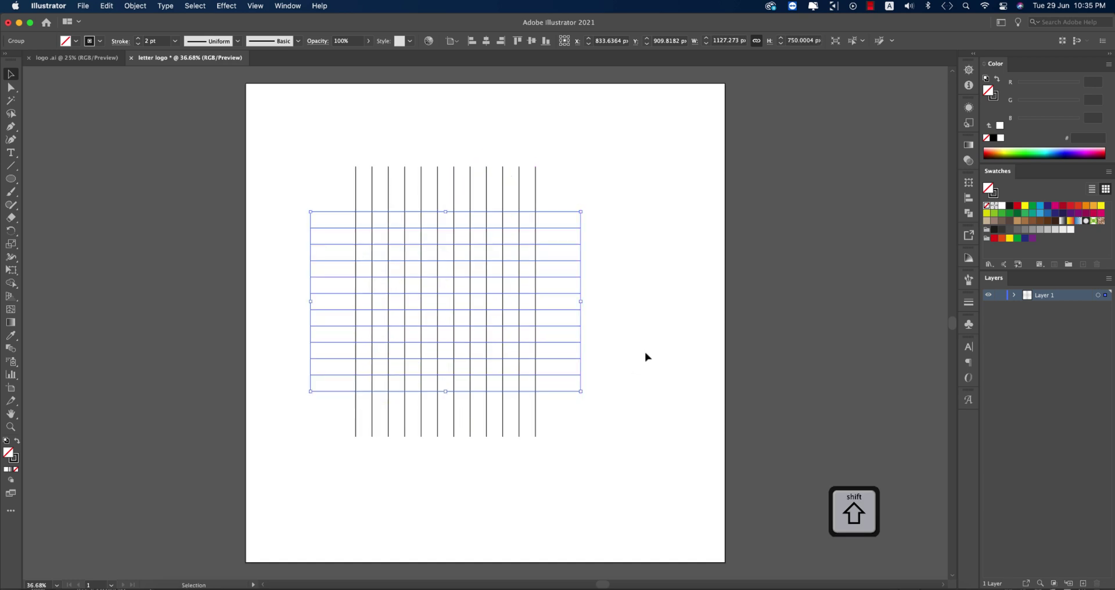
Paste another copy of the vertical line group and rotate it 45° into diagonals
left_click(646, 357)
left_click_drag(322, 170, 601, 190)
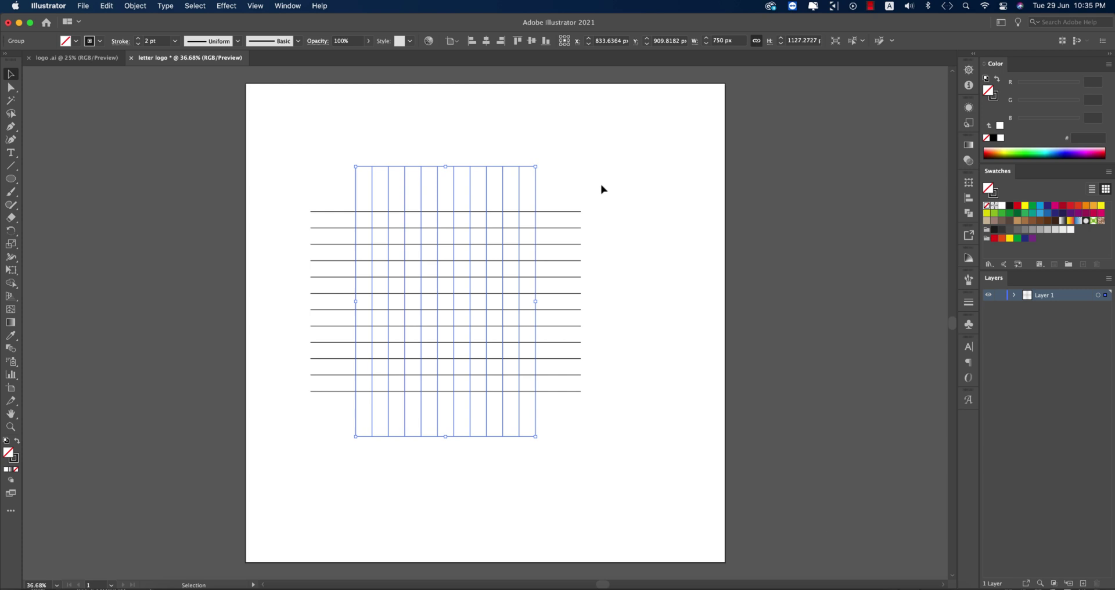
key("super+c")
key("super+f")
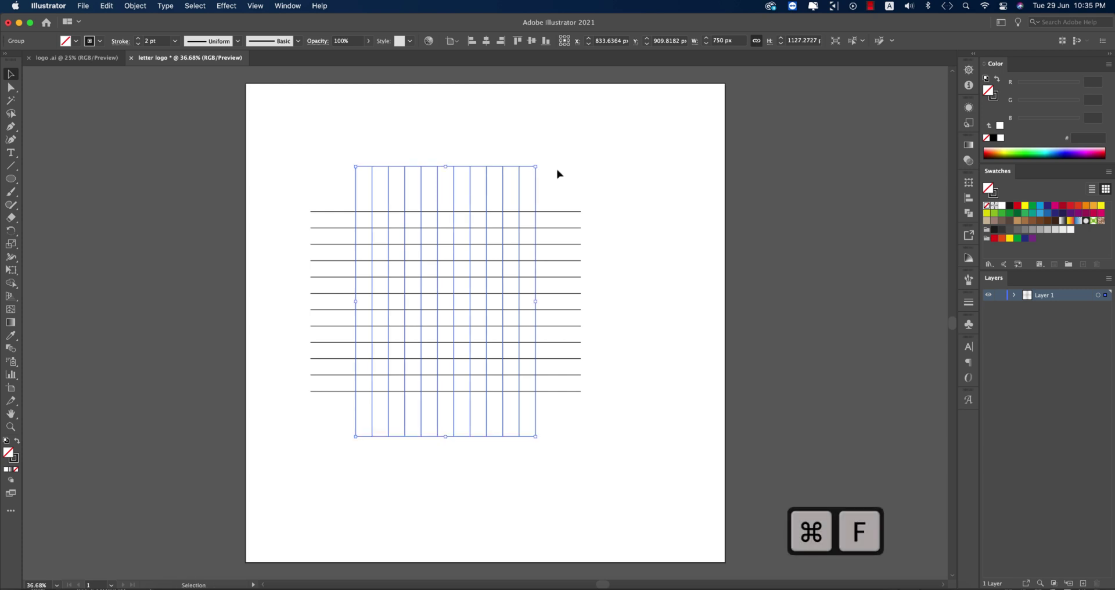
left_click_drag(540, 163, 619, 200)
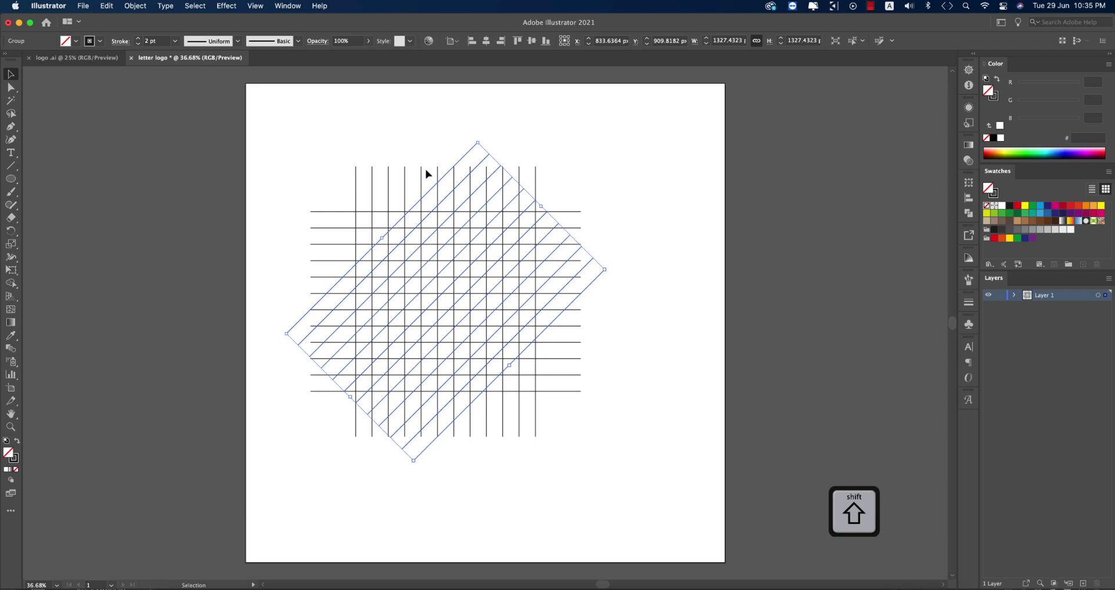
Add a third copy rotated to the opposite diagonal
left_click(390, 177)
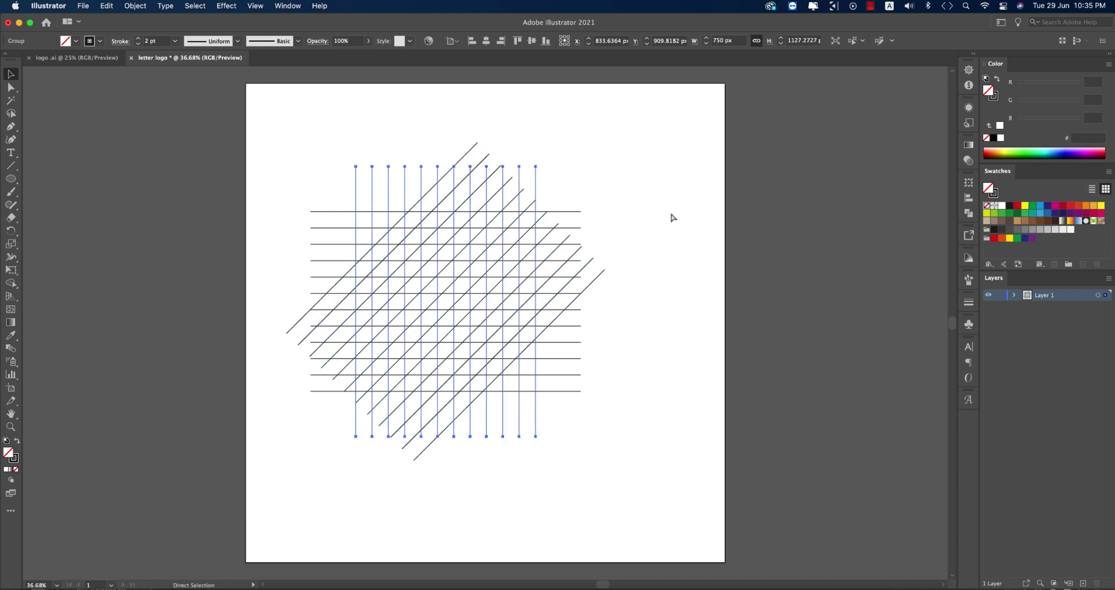
key("super+c")
key("super+f")
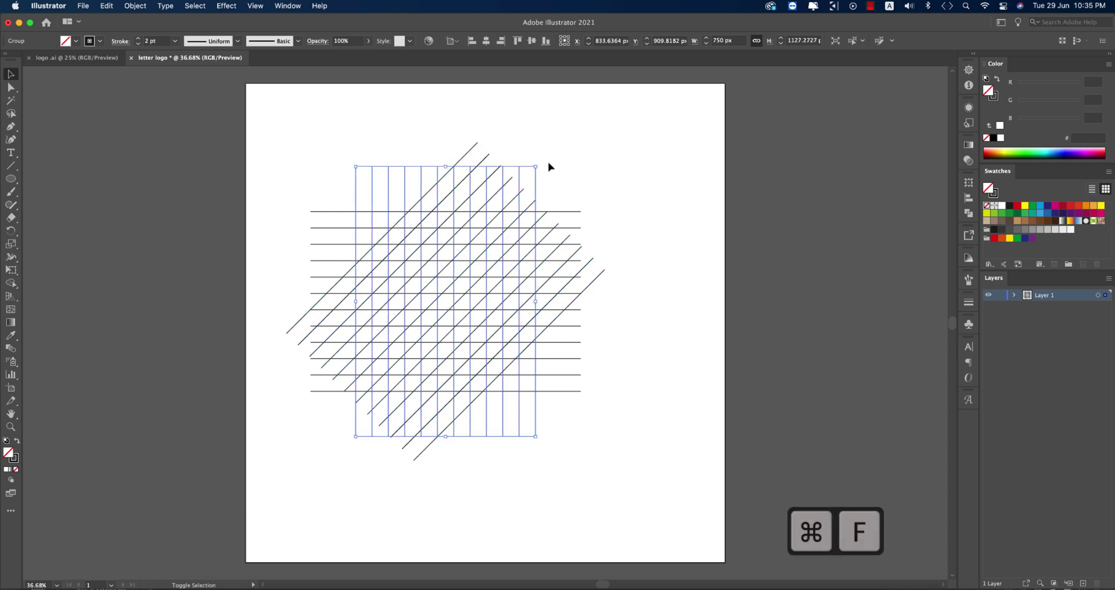
left_click_drag(539, 164, 402, 136)
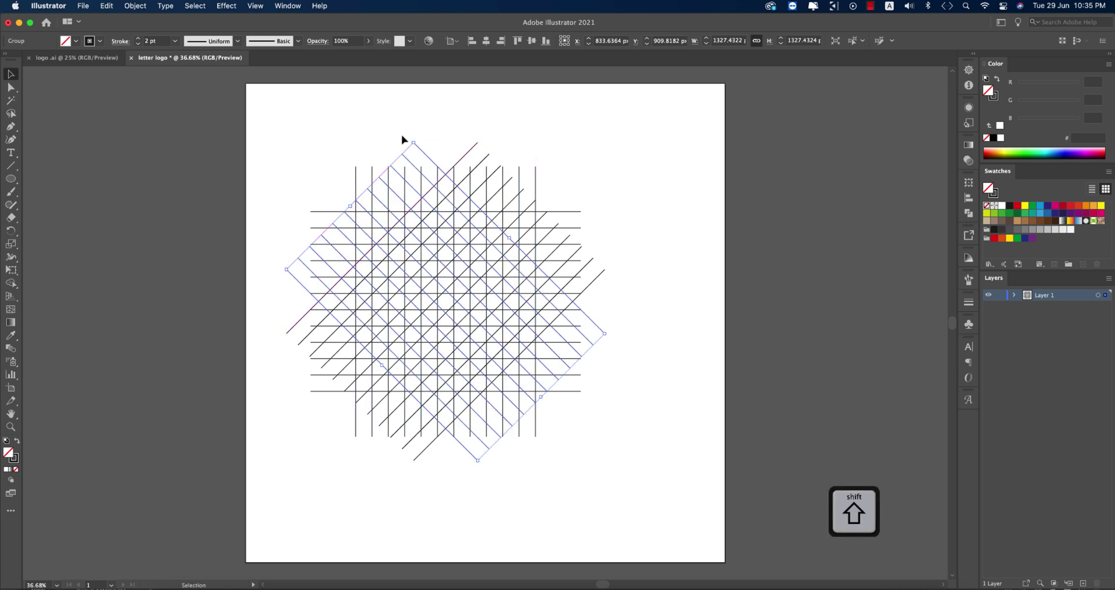
left_click(651, 226)
Group all the line sets and centre the lattice horizontally and vertically on the artboard
scroll(581, 221, "left", 2)
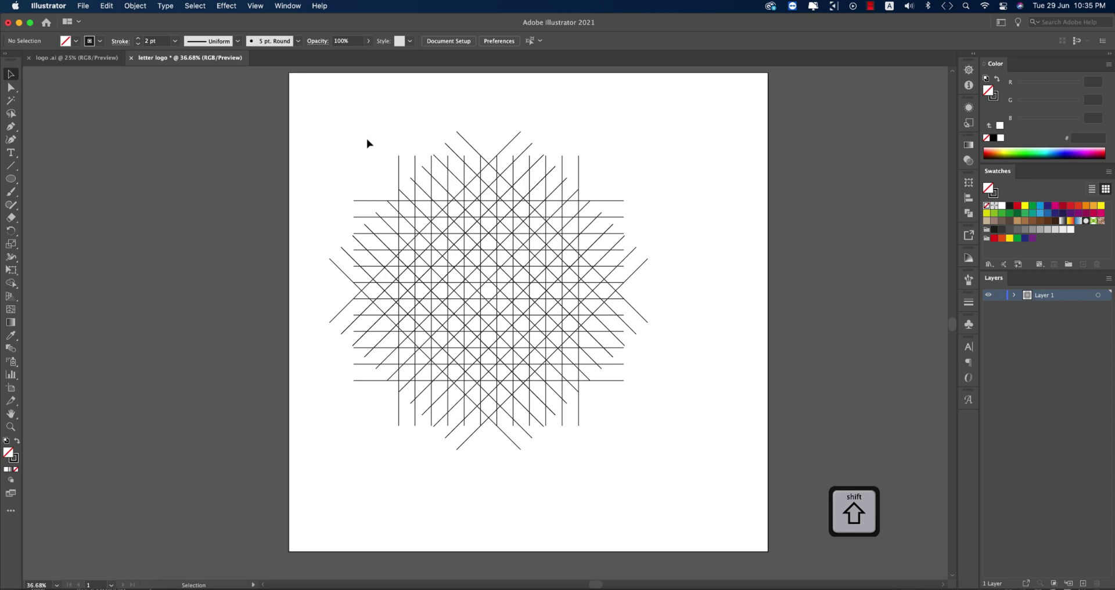
left_click_drag(343, 129, 662, 444)
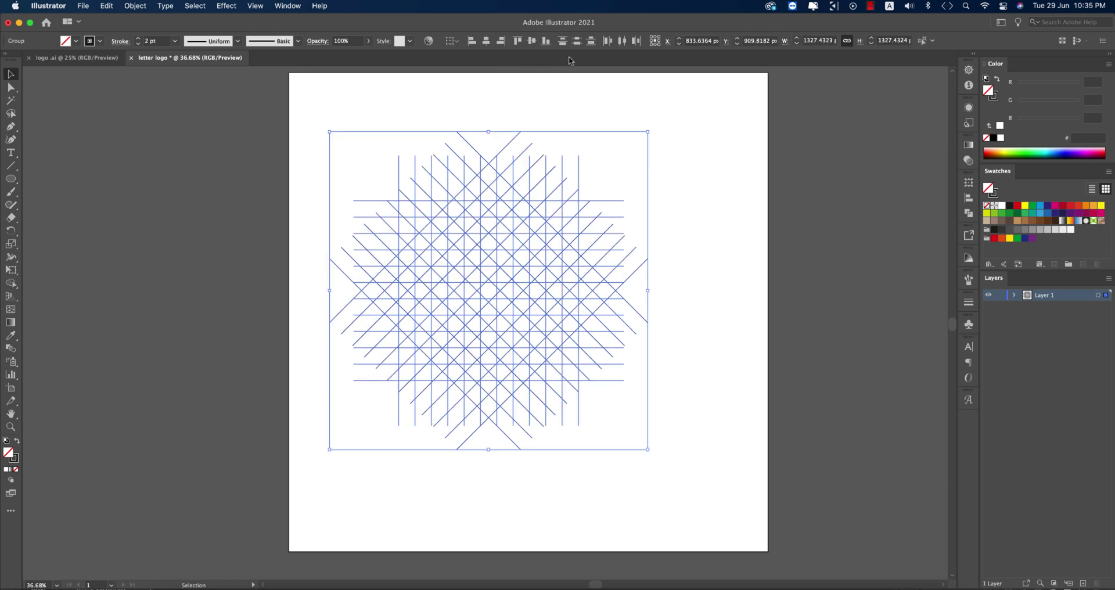
key("super+g")
left_click(531, 41)
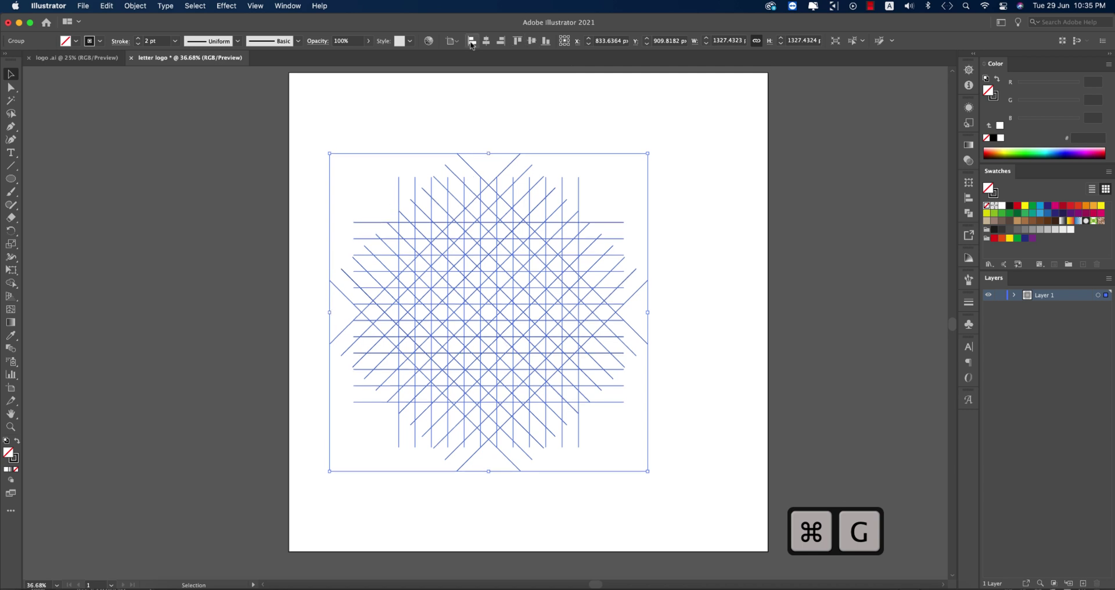
left_click(482, 41)
left_click(709, 246)
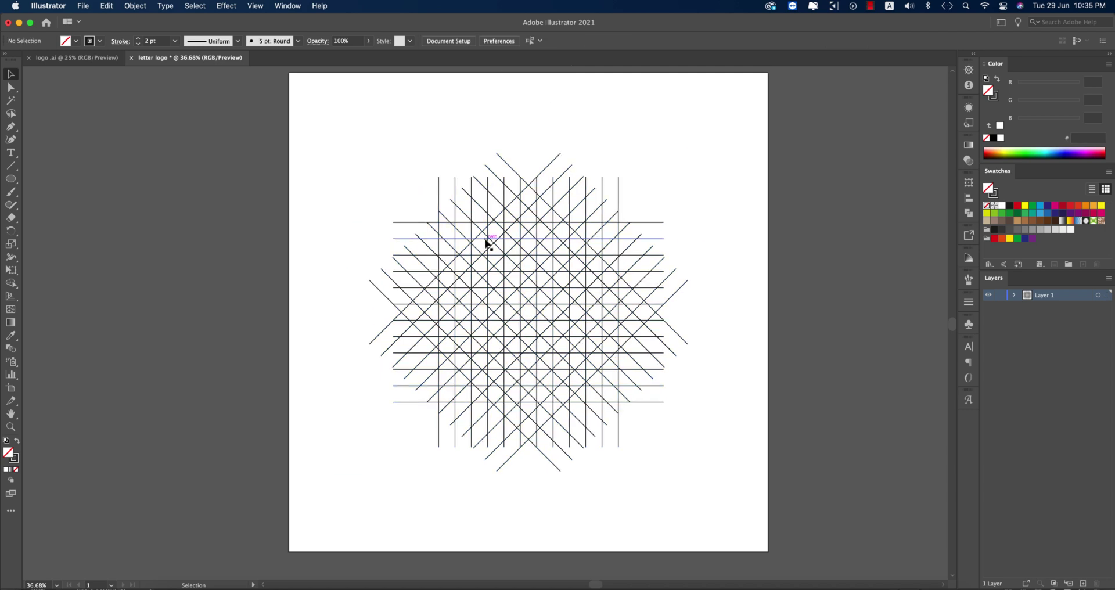
scroll(487, 242, "up", 2)
scroll(488, 241, "down", 1)
scroll(450, 200, "down", 2)
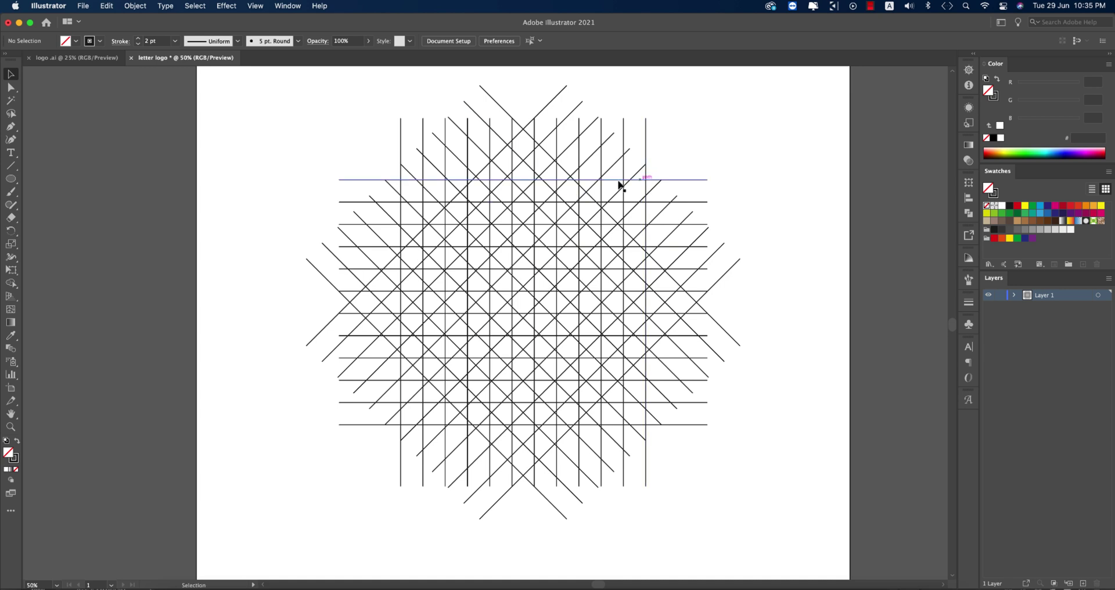
Draw a circle of about 749 px outward from the grid centre with the Ellipse Tool
left_click(5, 178)
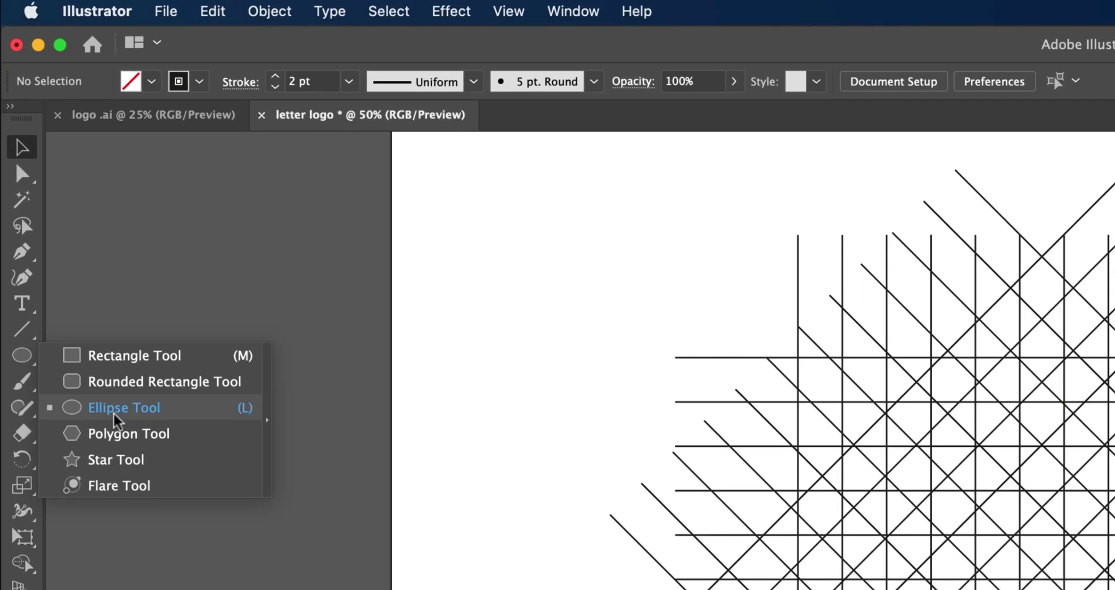
left_click(58, 202)
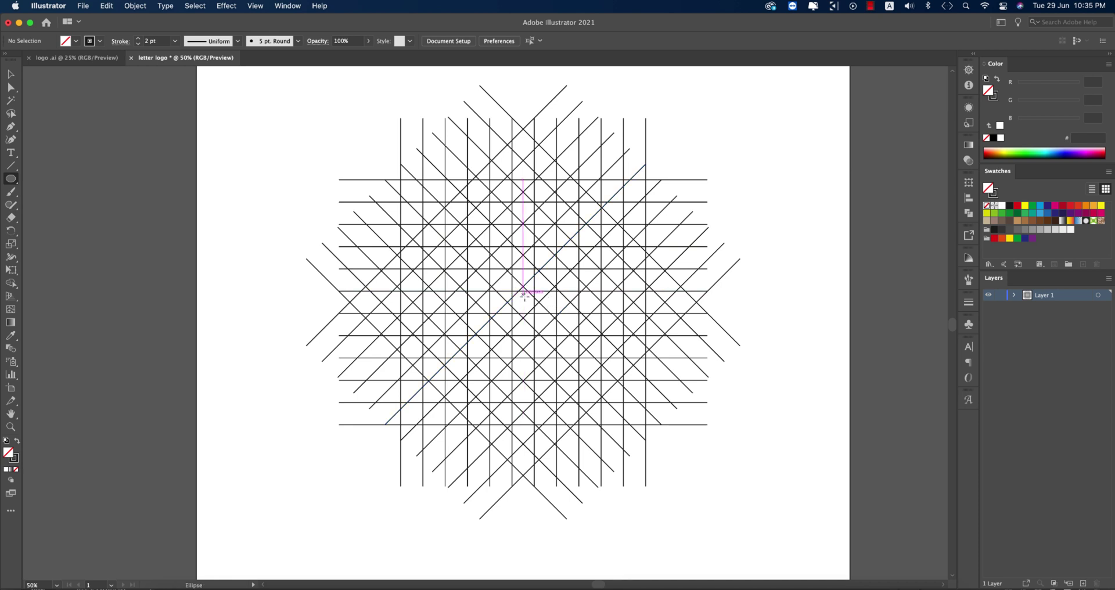
left_click_drag(514, 286, 627, 390)
key("super+z")
key("super")
left_click_drag(523, 294, 585, 396)
left_click_drag(523, 294, 624, 408)
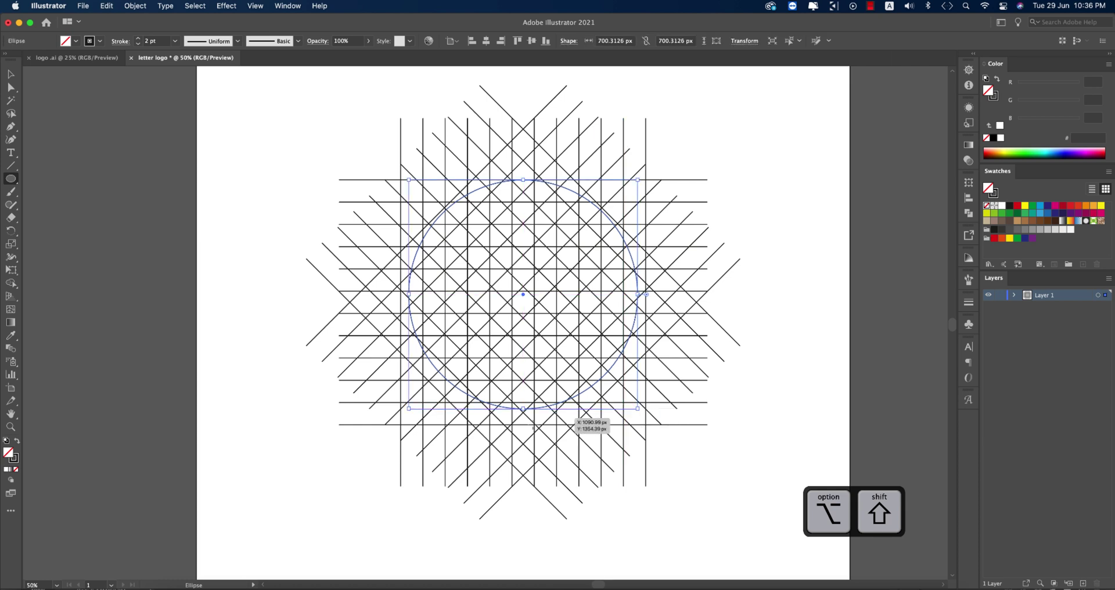
left_click_drag(523, 409, 525, 424)
Paste a copy of the circle in front and shrink it, centred, to about 614 px
key("super+c")
key("super+f")
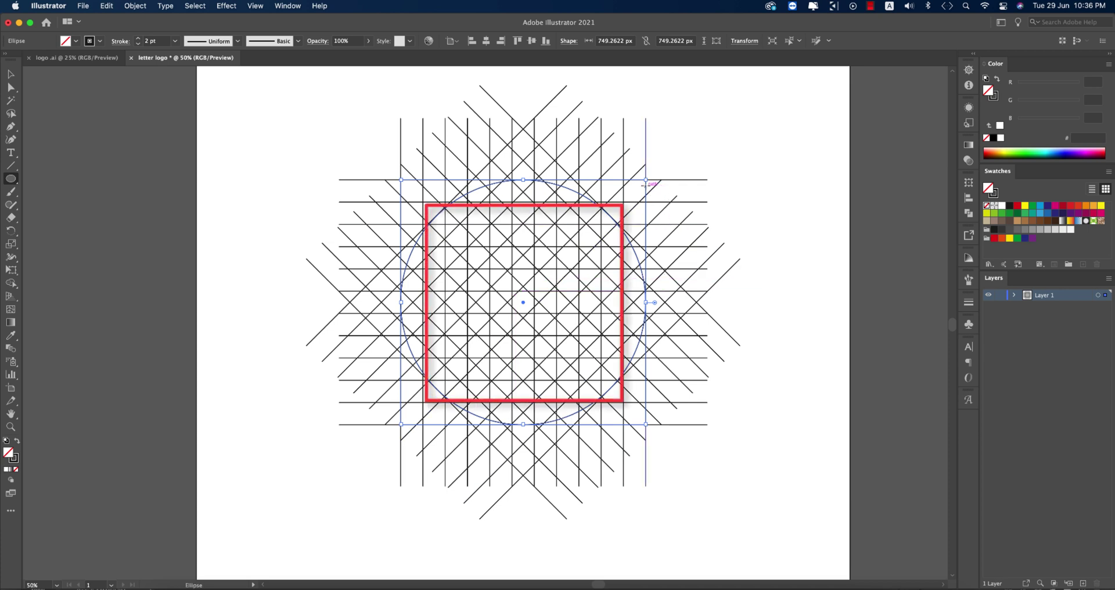
left_click_drag(647, 181, 635, 203)
key("alt+shift")
left_click(11, 74)
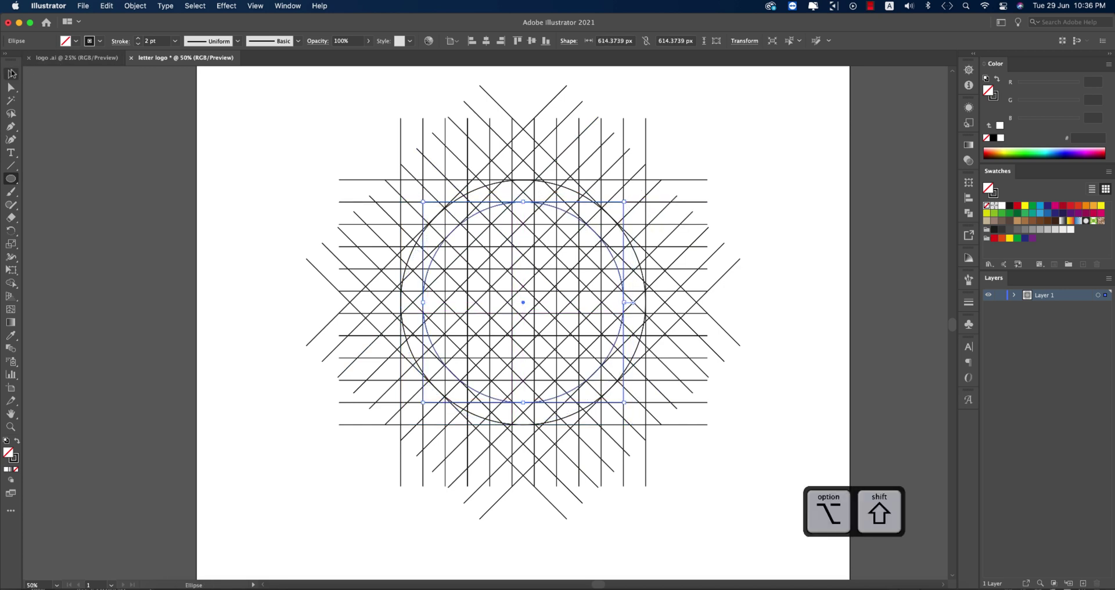
left_click(284, 145)
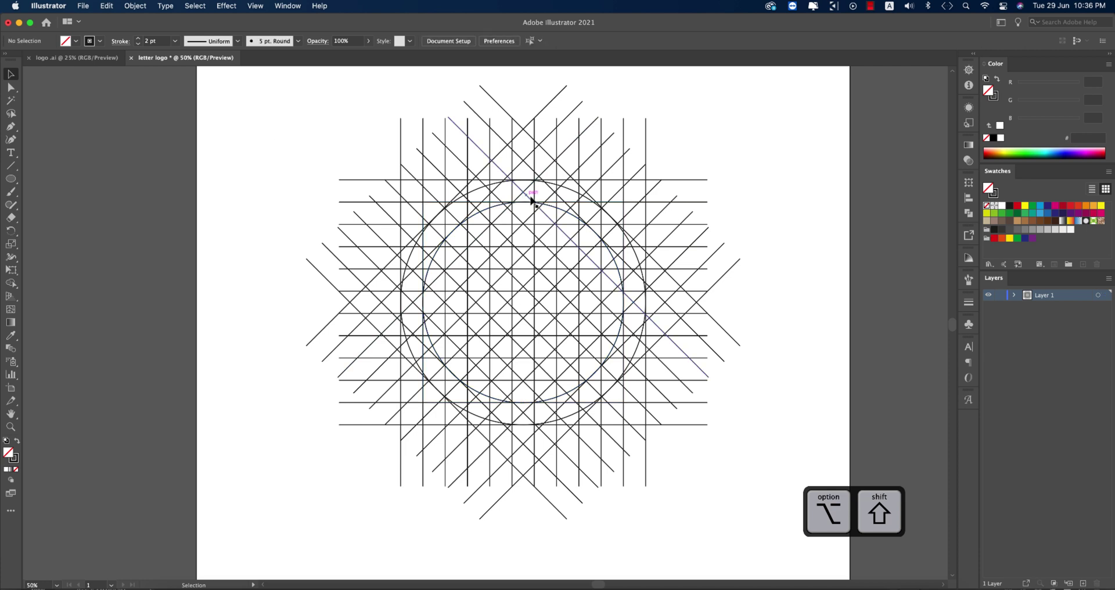
left_click(622, 207)
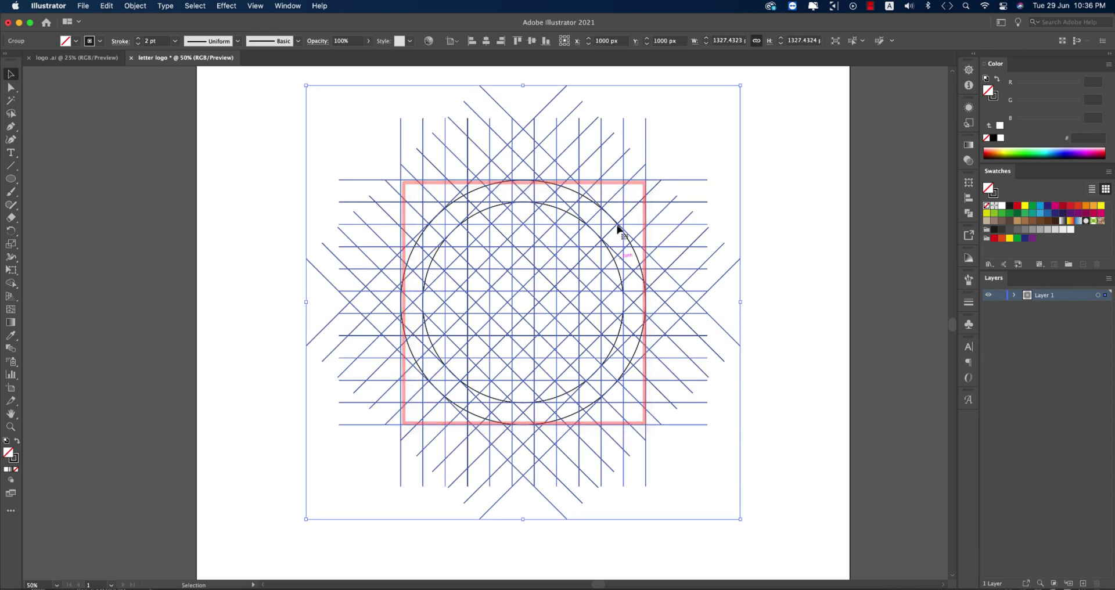
left_click(802, 276)
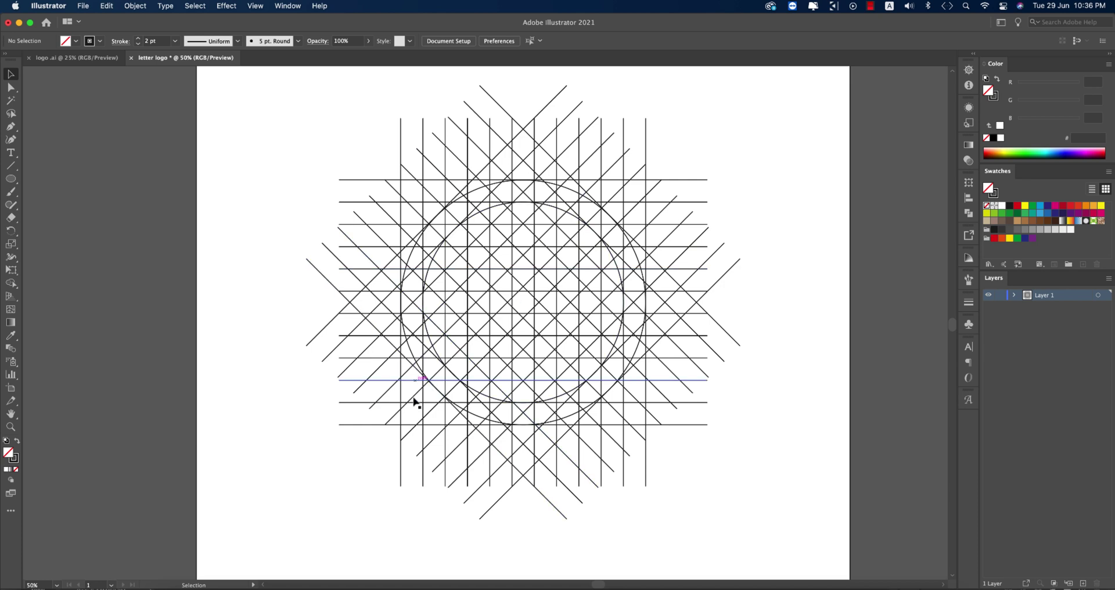
Copy the SAC monogram from the finished logo file and paste it into letter logo
scroll(451, 325, "up", 1, "alt")
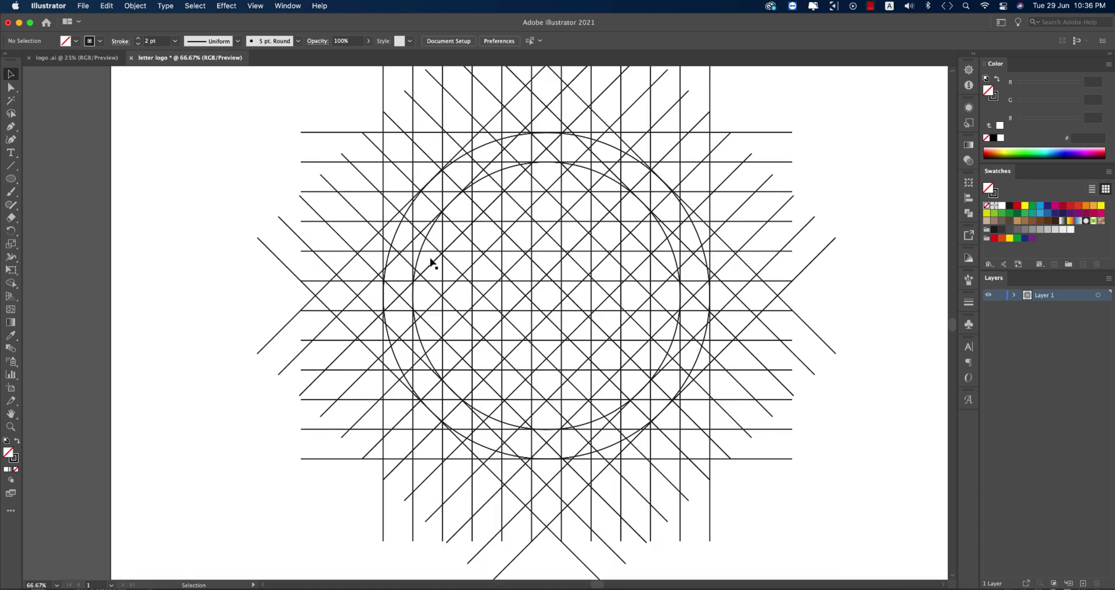
left_click(77, 57)
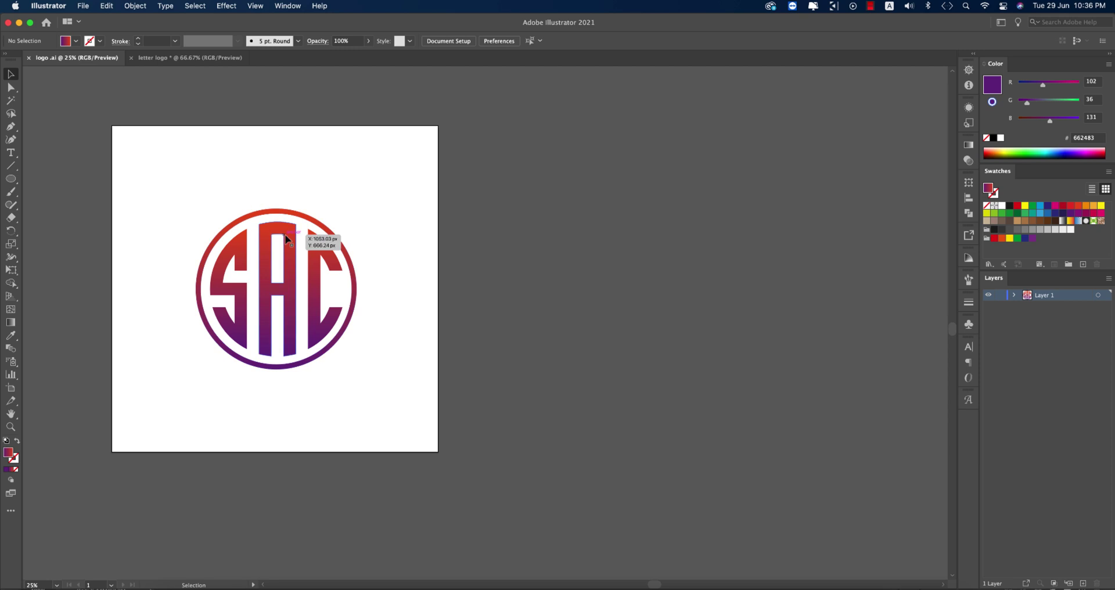
left_click(285, 237)
double_click(286, 235)
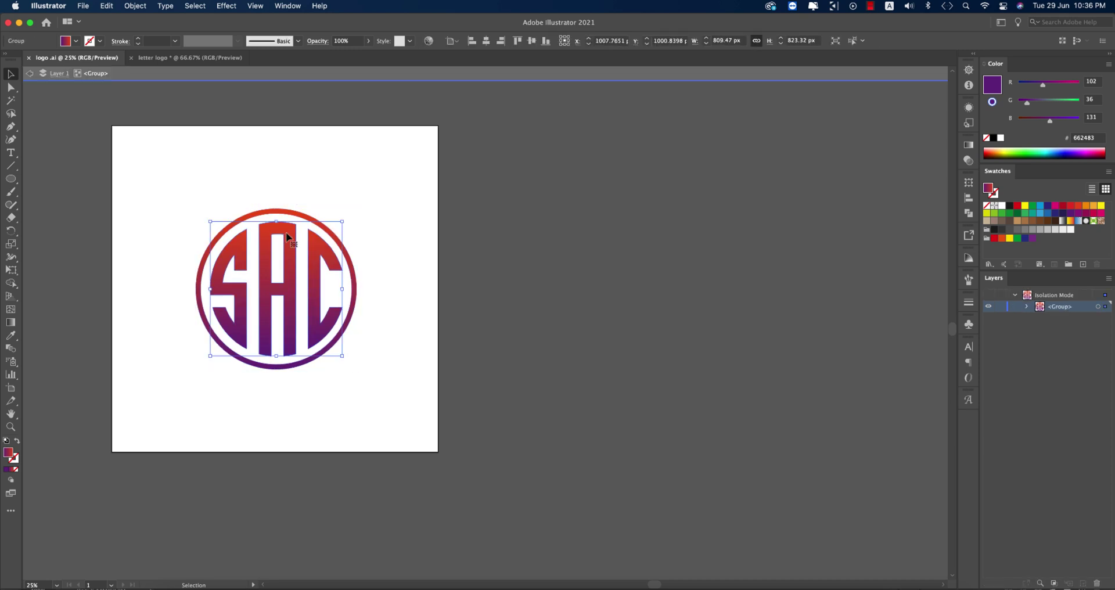
key("super+c")
left_click(155, 57)
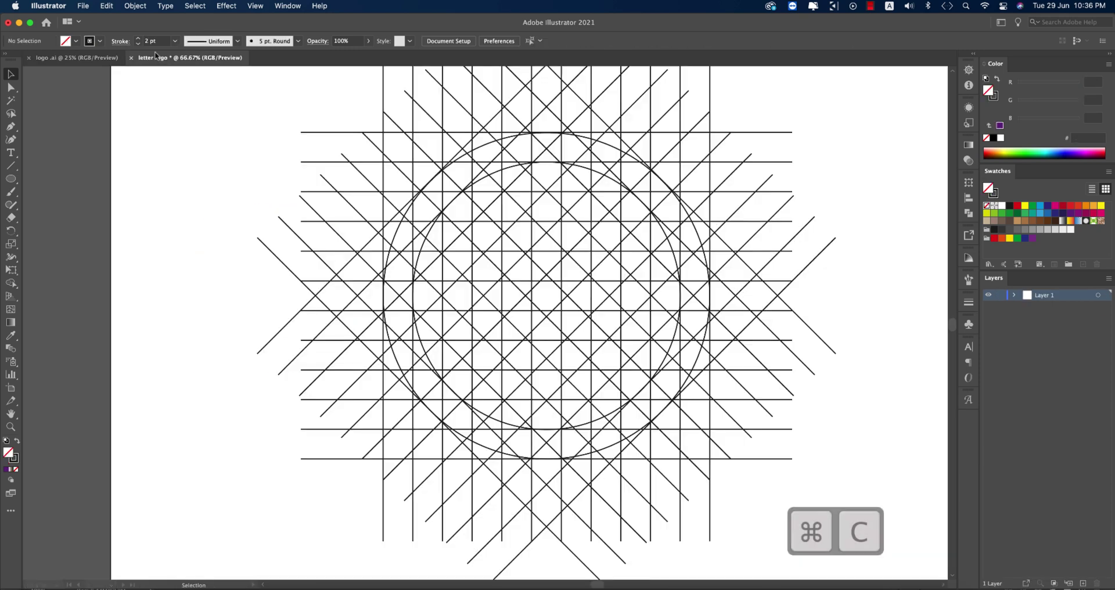
key("super+v")
Restore the pasted monogram to original size and move it to Y 1000 px beside the grid
scroll(505, 345, "down", 2)
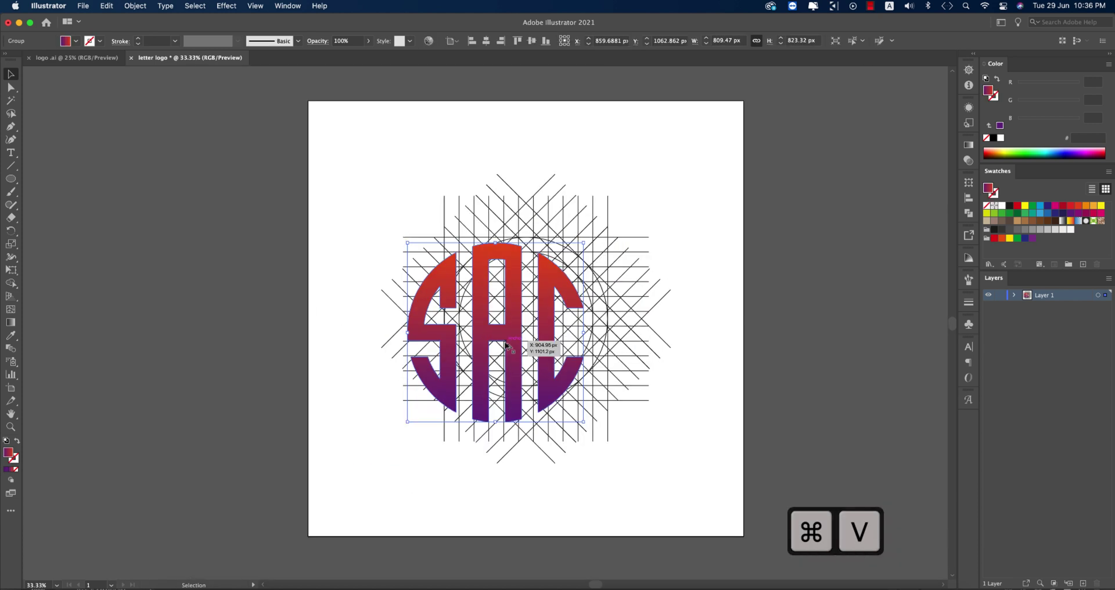
left_click_drag(510, 329, 539, 323)
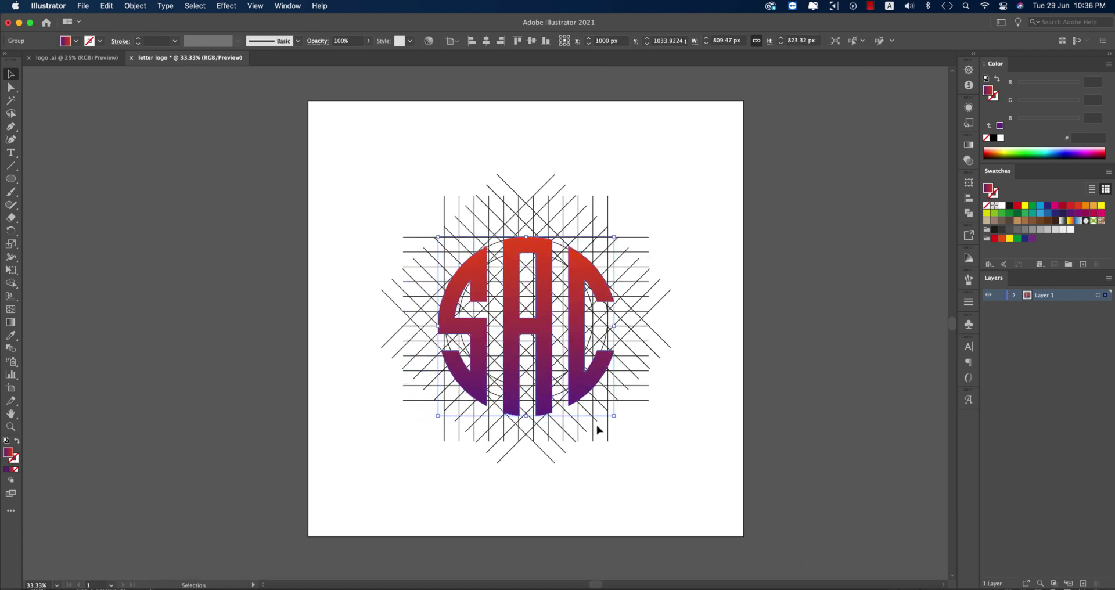
left_click_drag(613, 415, 609, 404)
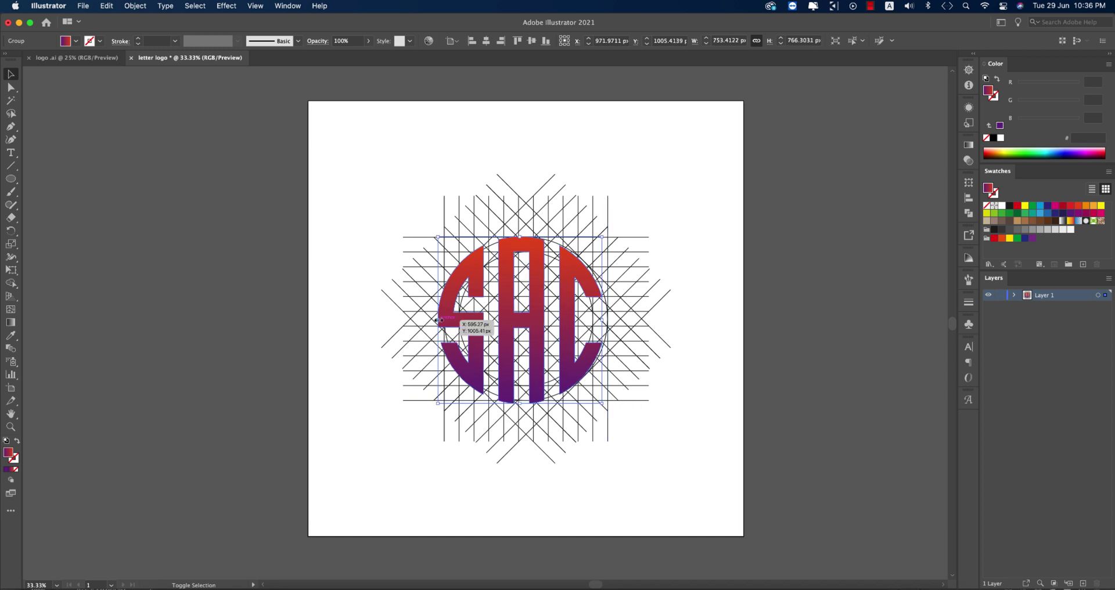
left_click_drag(439, 320, 445, 319)
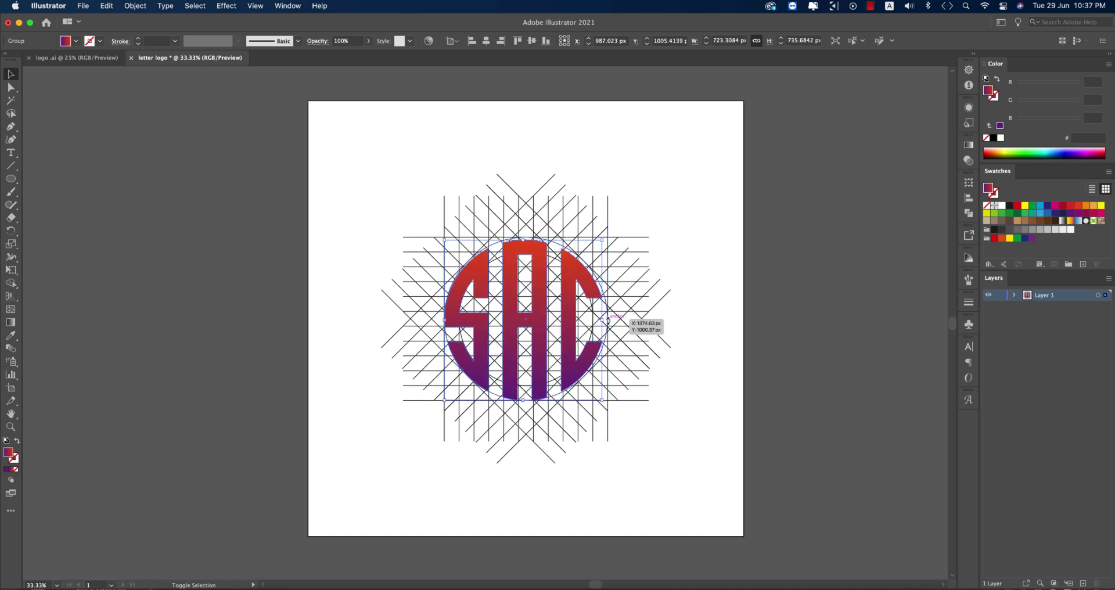
left_click_drag(608, 320, 608, 322)
key("super+1")
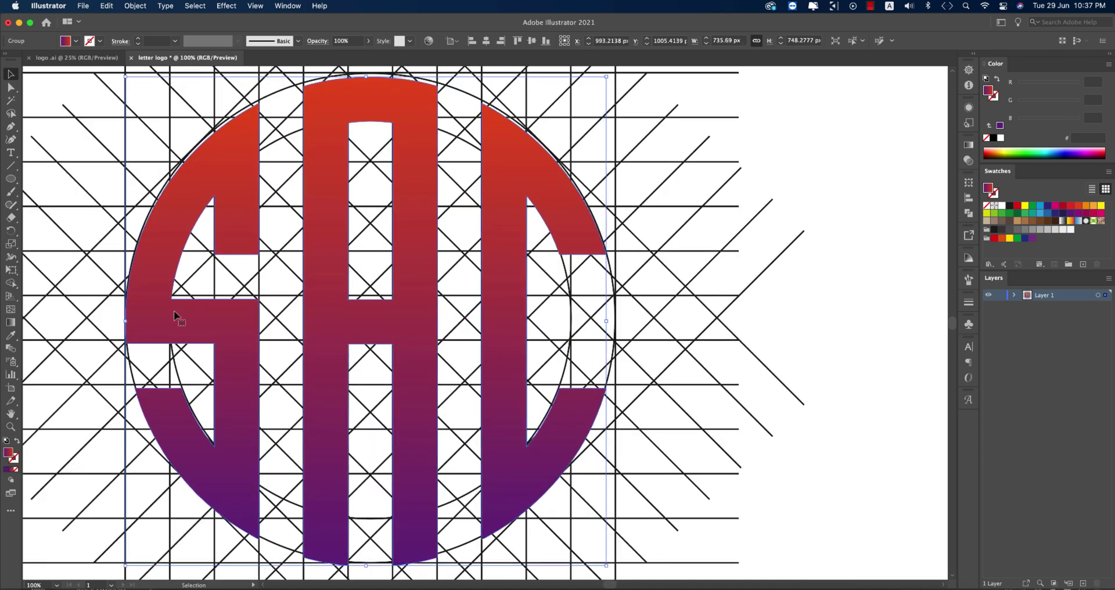
left_click_drag(313, 318, 312, 316)
key("super+equal")
scroll(511, 365, "down", 3)
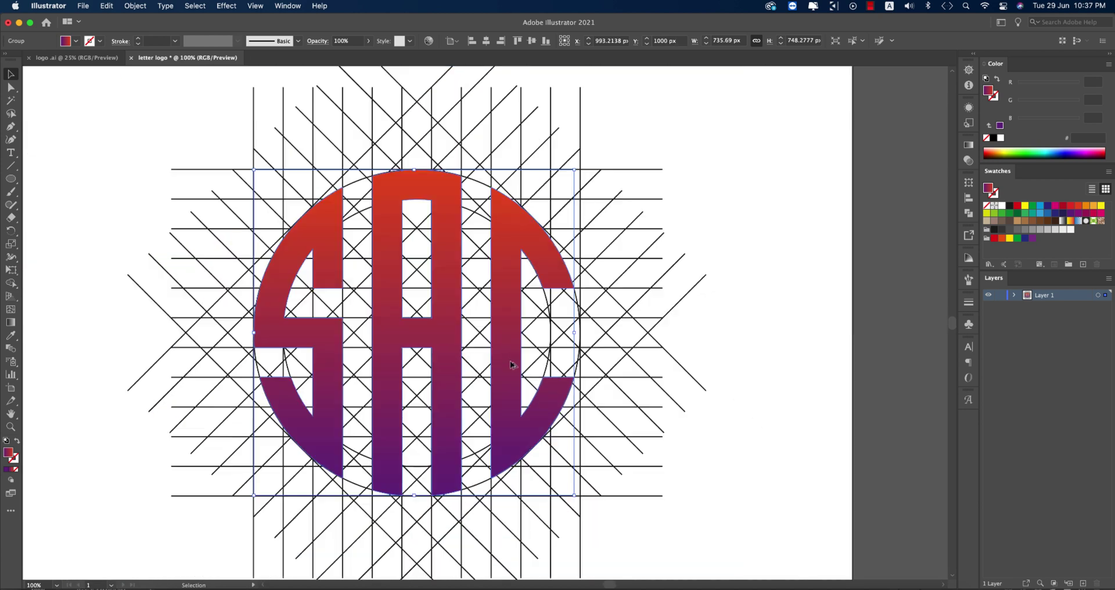
scroll(637, 388, "up", 2)
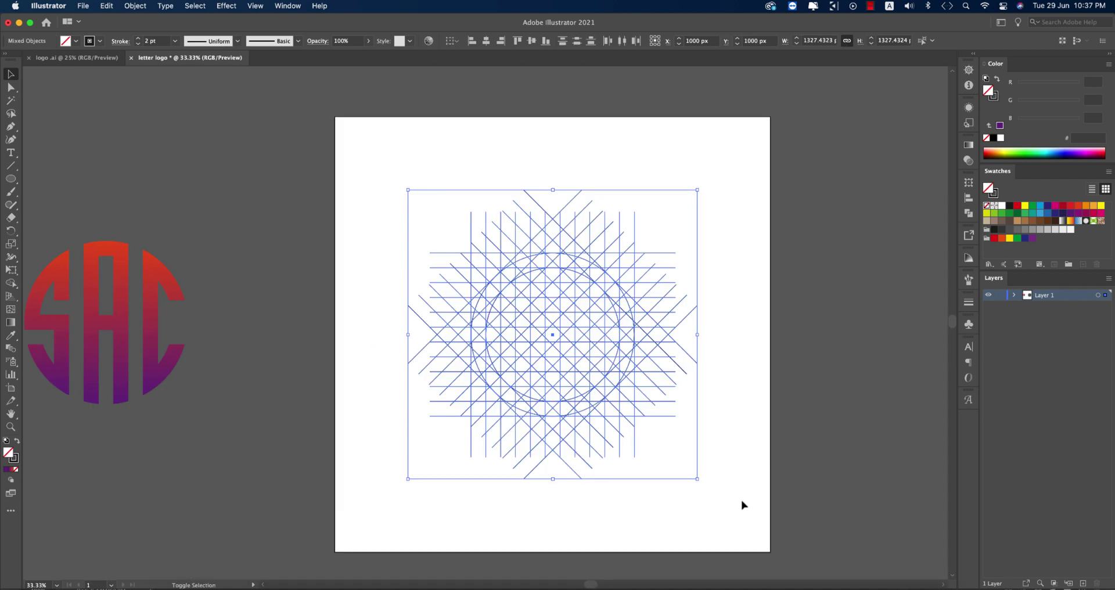
Using Shape Builder with a black fill and no stroke, merge lattice cells into the S's left half
key("shift+m")
scroll(506, 355, "up", 2)
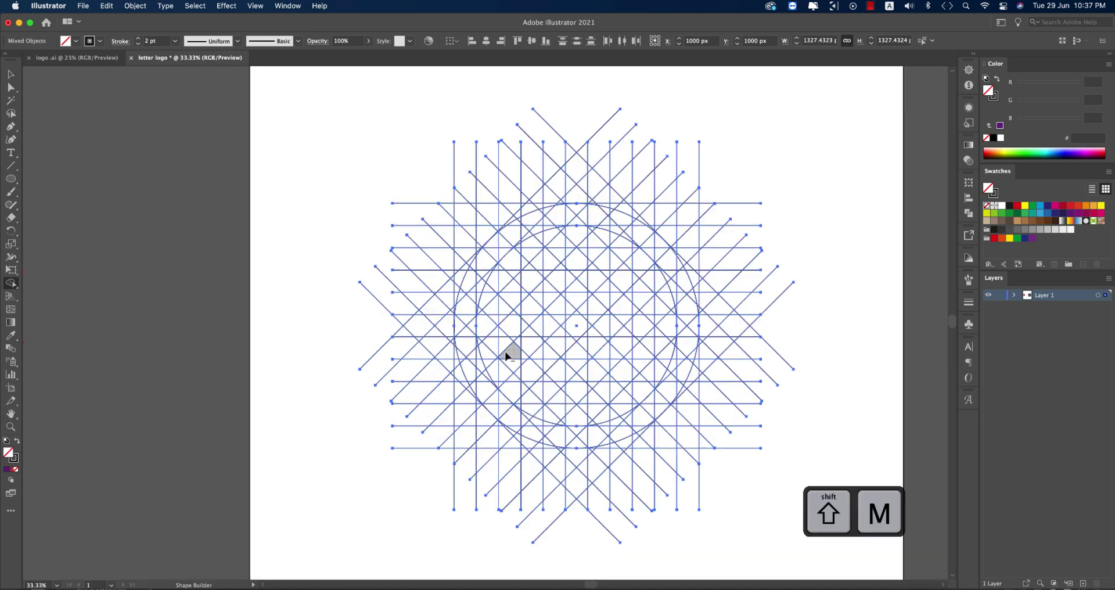
mouse_move(438, 318)
left_mouse_down()
mouse_move(490, 308)
mouse_move(487, 326)
mouse_move(453, 328)
left_mouse_up()
scroll(535, 346, "down", 1)
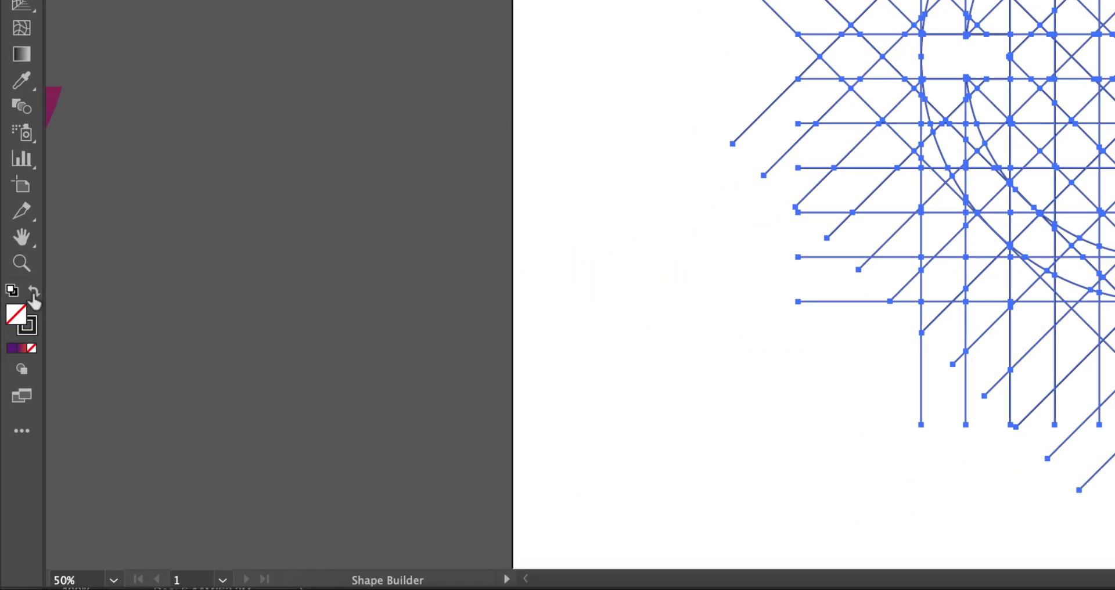
left_click(17, 441)
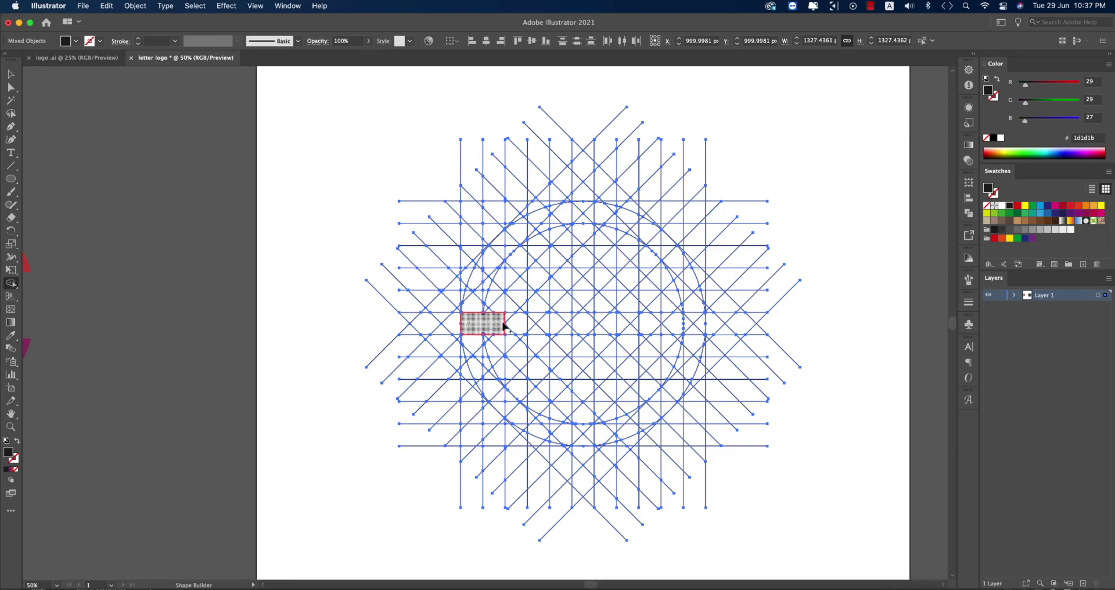
left_click(487, 324)
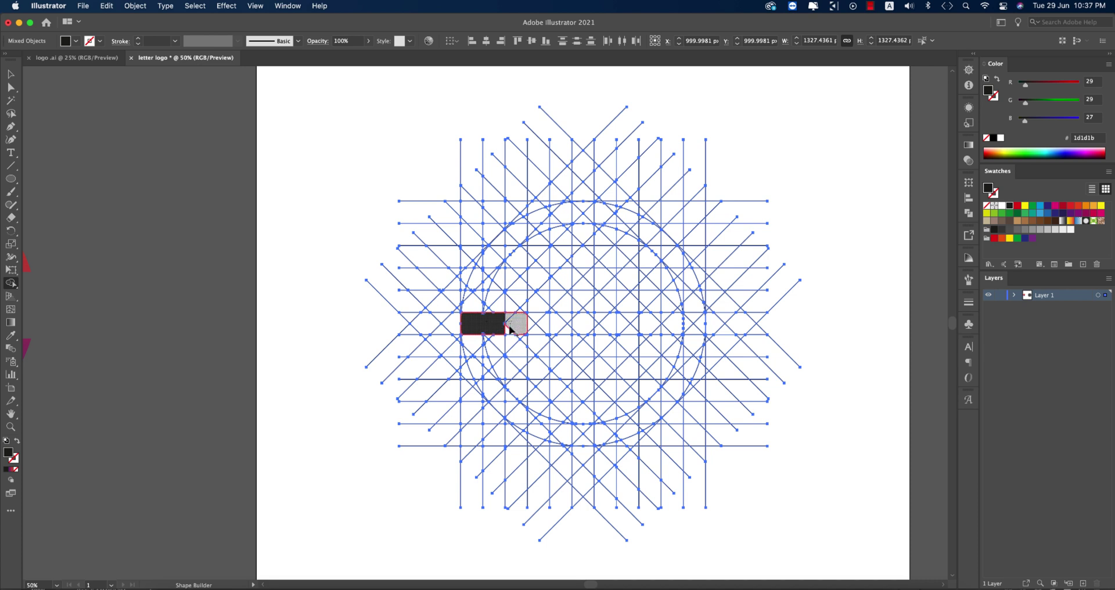
mouse_move(500, 331)
left_mouse_down()
mouse_move(481, 328)
mouse_move(470, 305)
mouse_move(491, 254)
mouse_move(516, 235)
mouse_move(520, 269)
left_mouse_up()
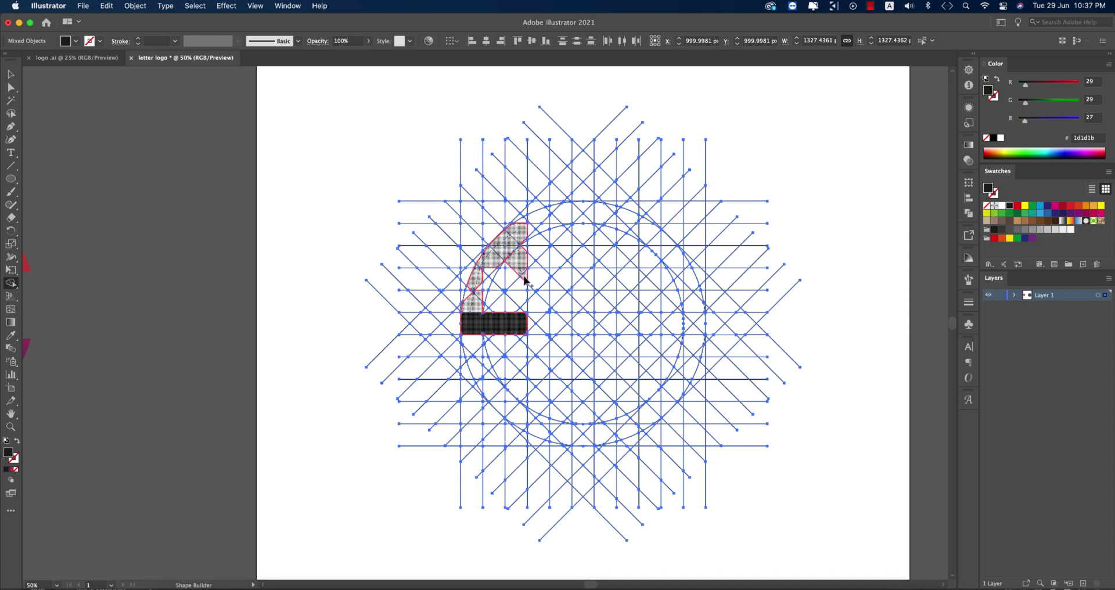
mouse_move(523, 278)
left_mouse_down()
mouse_move(524, 393)
mouse_move(494, 372)
mouse_move(503, 387)
left_mouse_up()
scroll(521, 352, "down", 2)
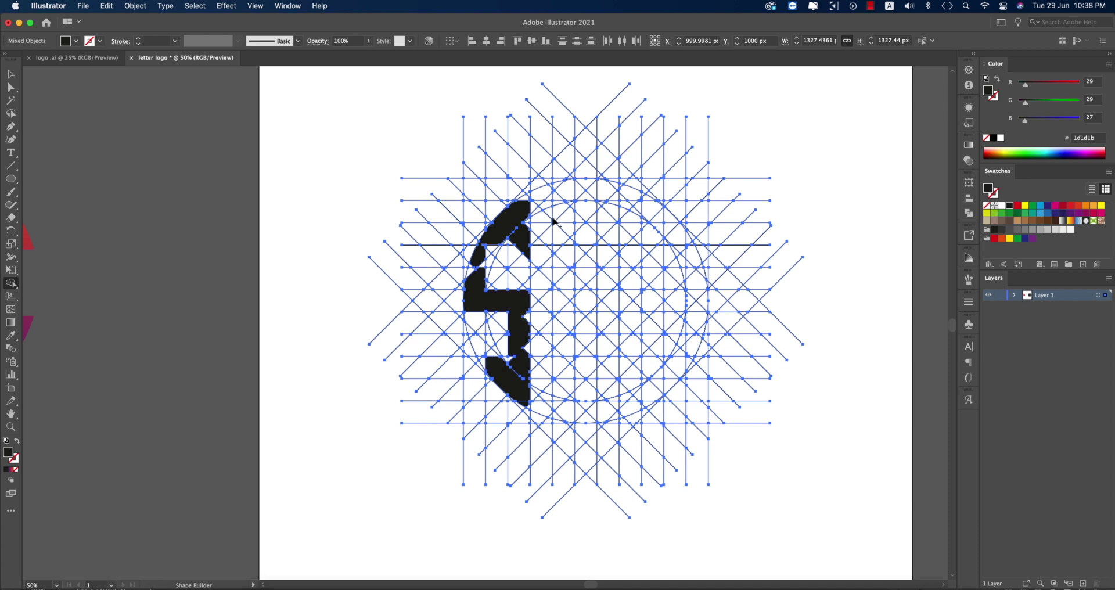
Remove the S's top spike, then merge two column strips joined through the circle into the A
left_click(523, 260)
key("super+z")
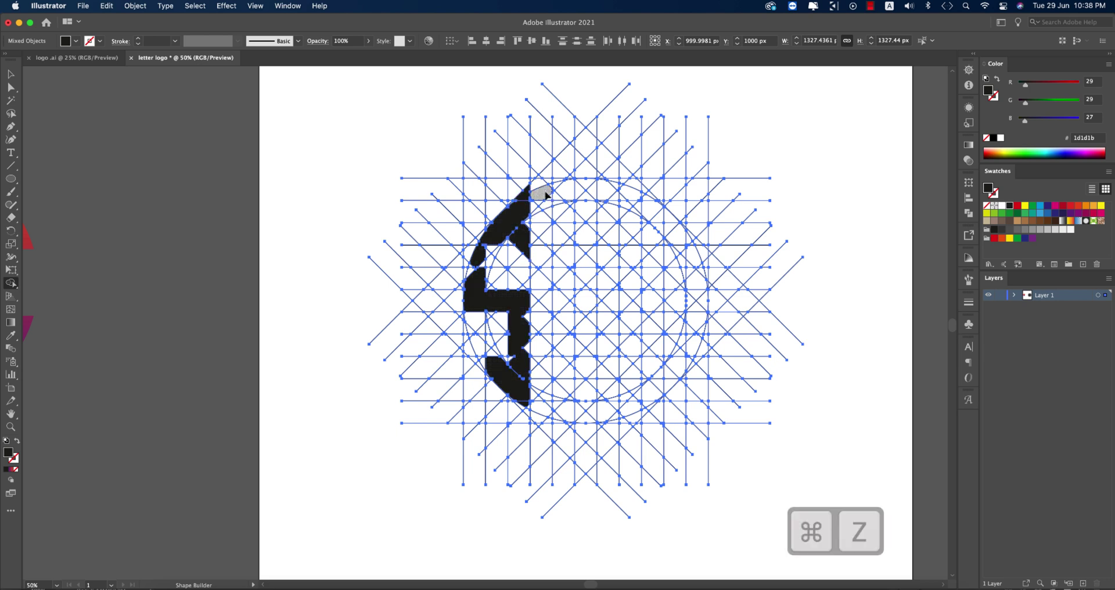
key("super+z")
key("super+z")
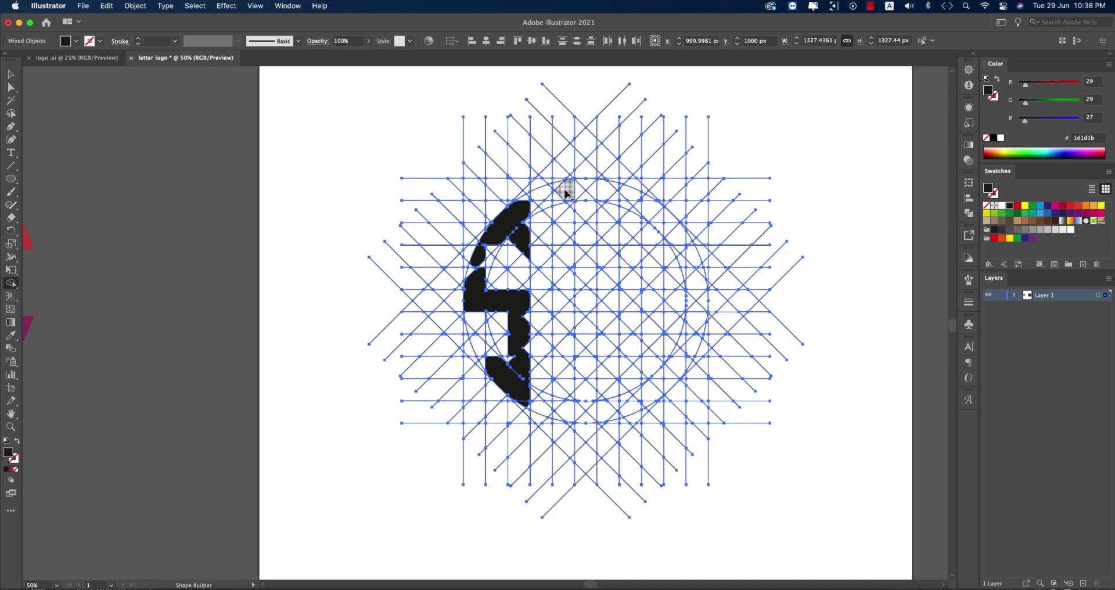
left_click_drag(562, 189, 563, 423)
left_click_drag(607, 187, 608, 422)
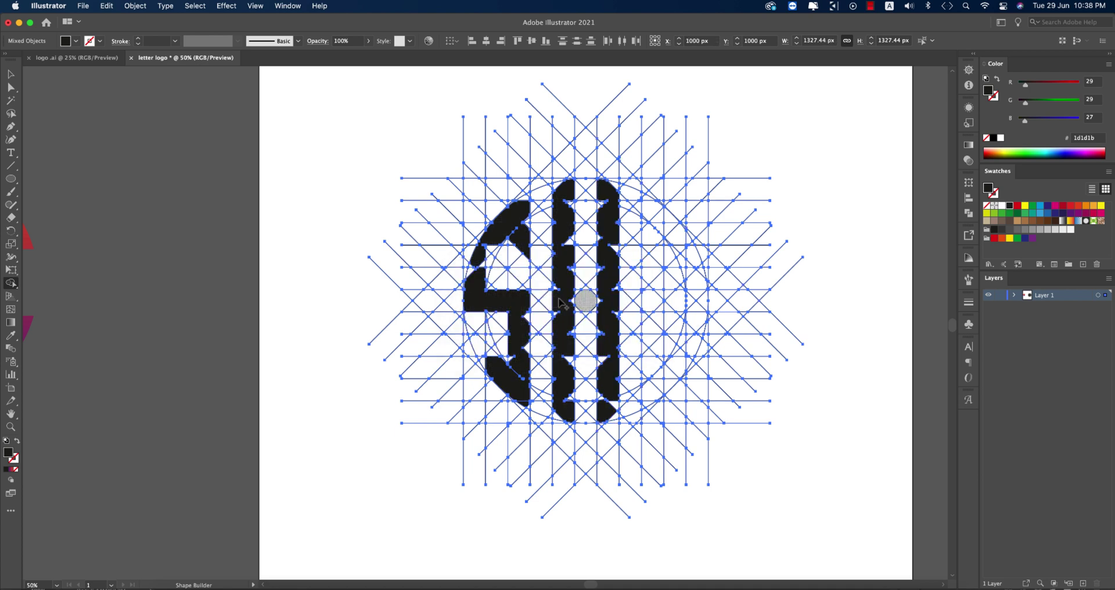
left_click_drag(568, 302, 607, 302)
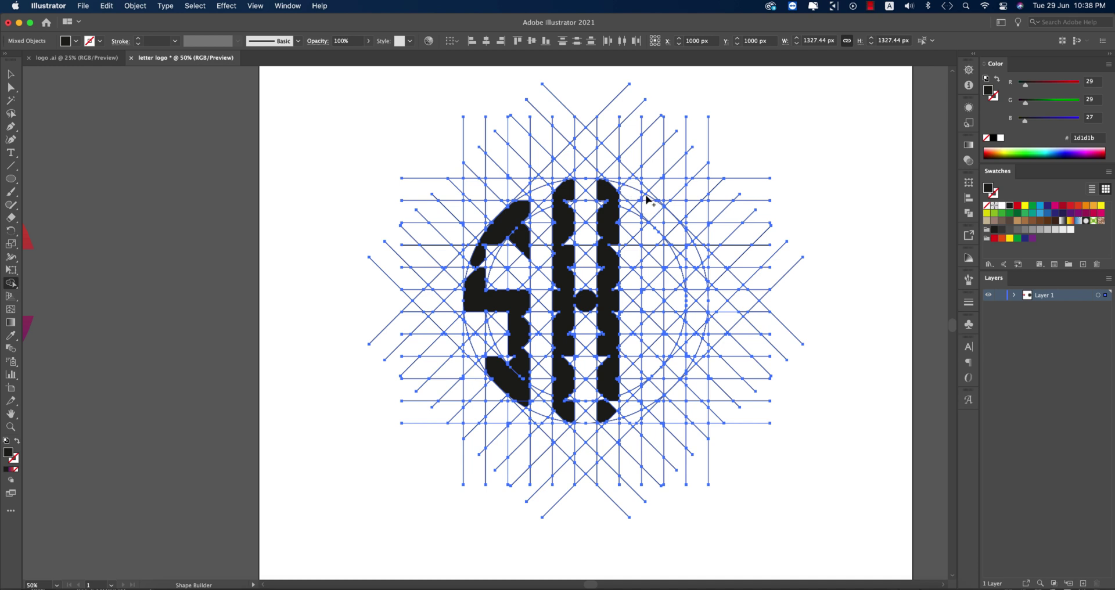
Merge the top-right arc, right strip and lower-right arc regions into the C
left_click_drag(646, 199, 694, 267)
mouse_move(651, 223)
left_mouse_down()
mouse_move(648, 405)
mouse_move(695, 347)
left_mouse_up()
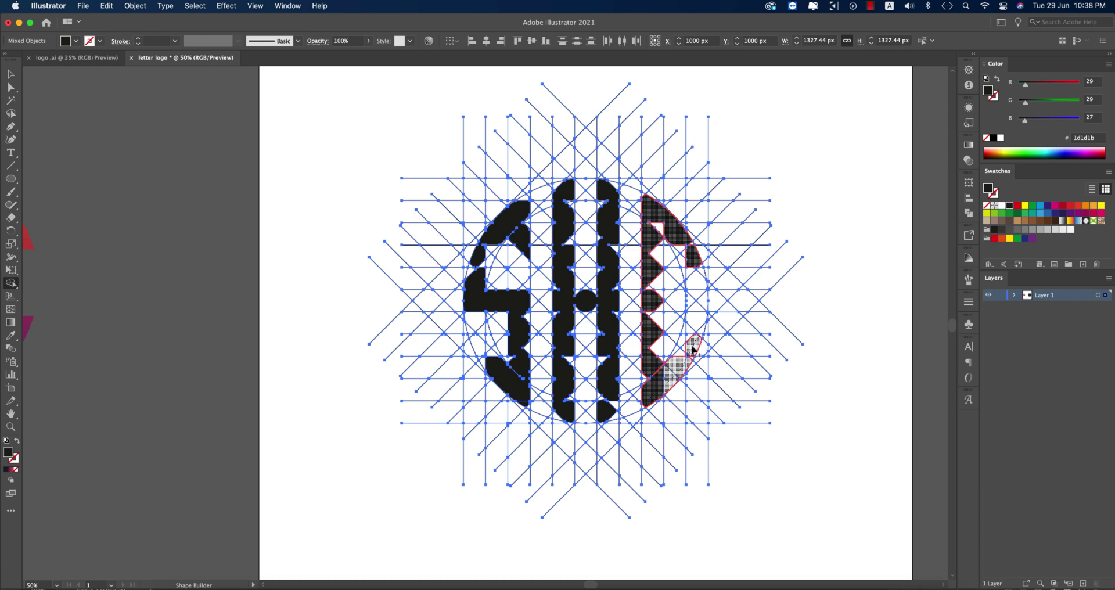
left_click_drag(675, 359, 677, 358)
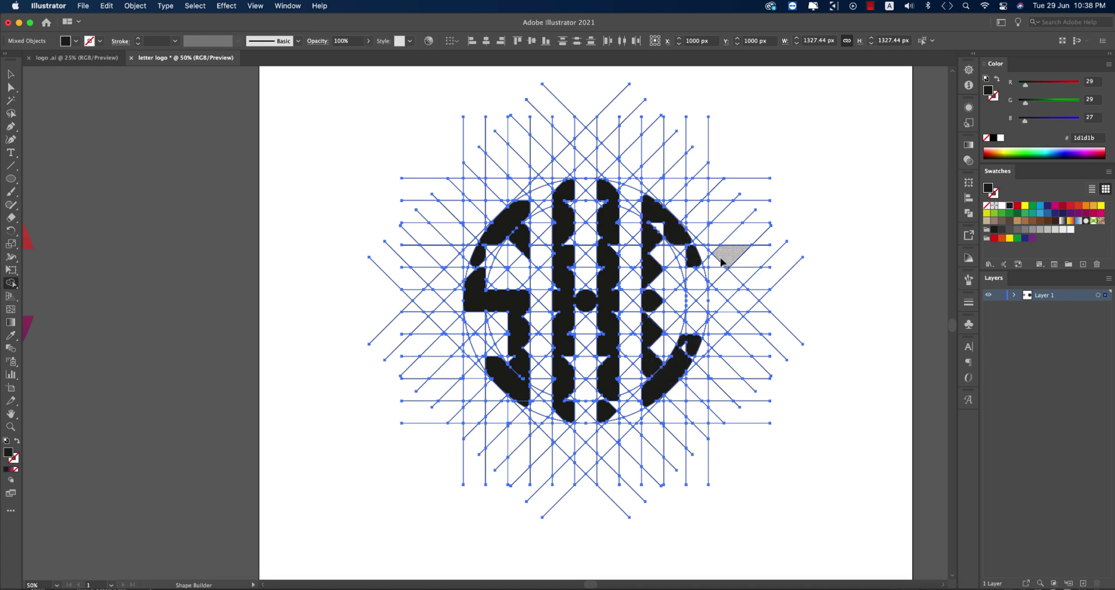
Merge leftover slivers into the middle A and the left S
scroll(597, 260, "up", 2)
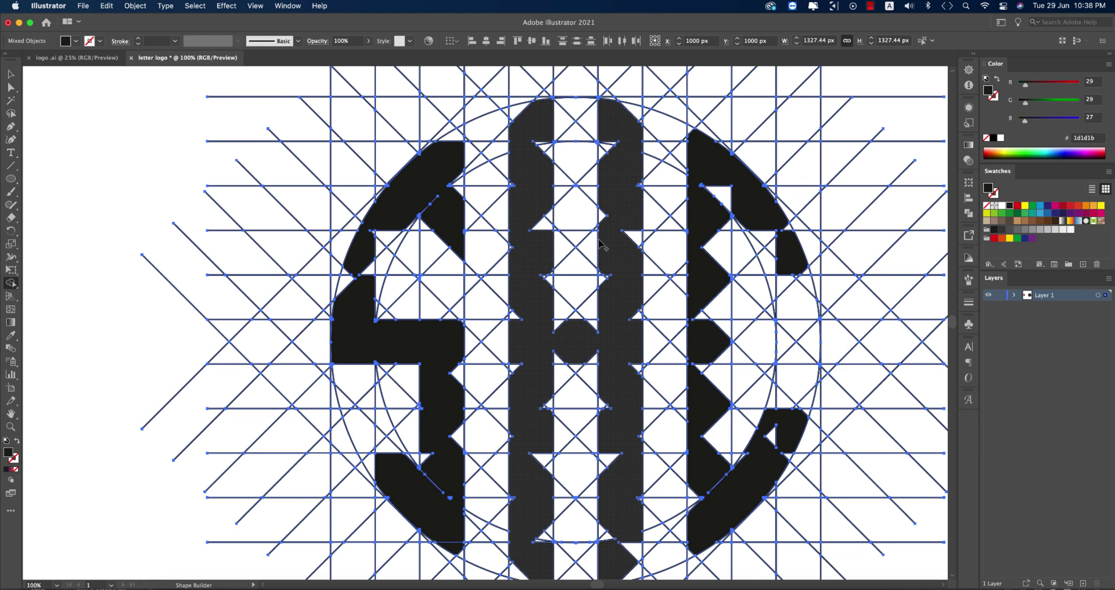
left_click(602, 244)
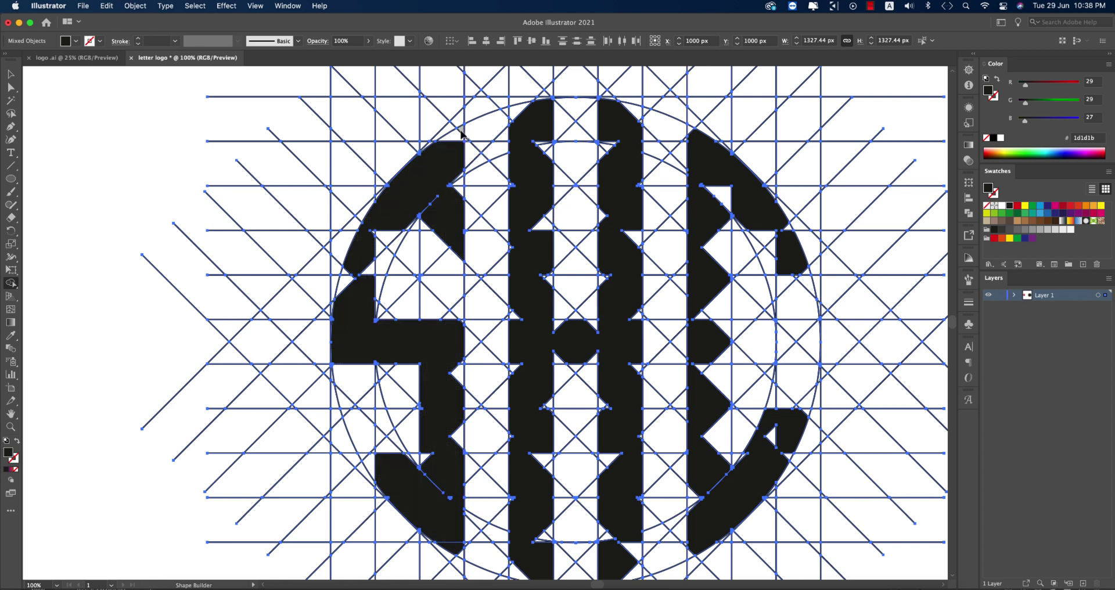
mouse_move(452, 133)
left_mouse_down()
mouse_move(460, 194)
mouse_move(459, 172)
mouse_move(430, 211)
left_mouse_up()
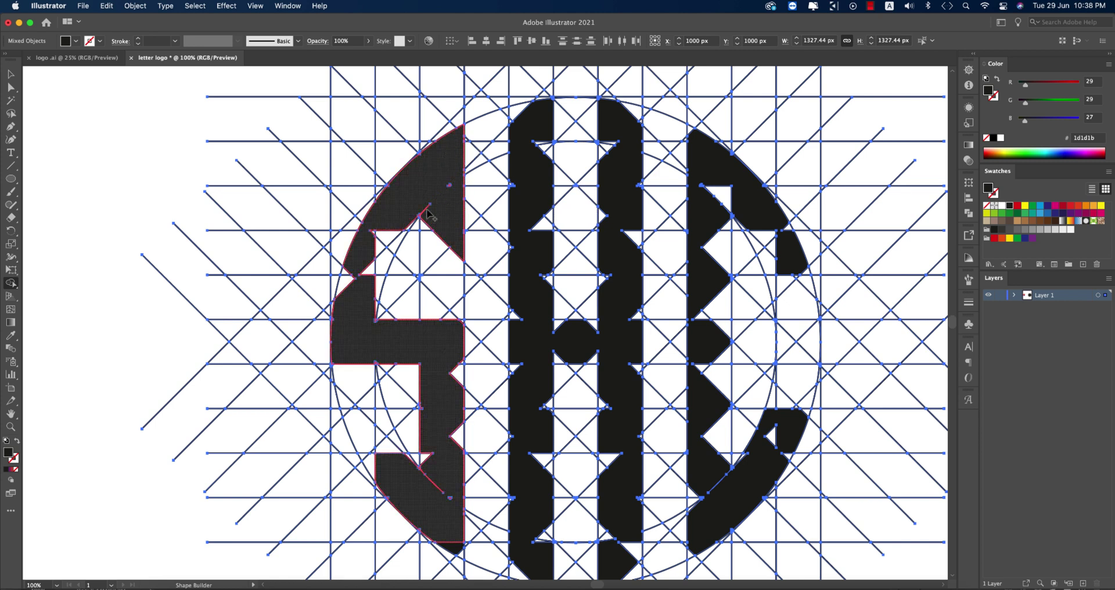
left_click(387, 195)
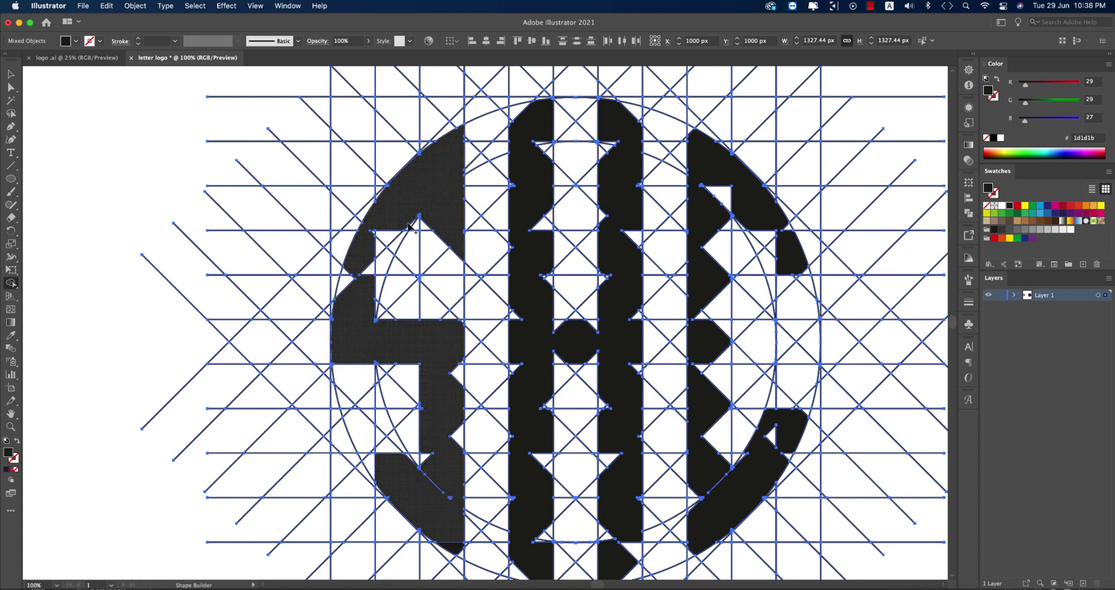
left_click_drag(422, 202, 395, 244)
Undo a wrong fill and merge the remaining small white triangles into the letter
scroll(447, 270, "up", 3)
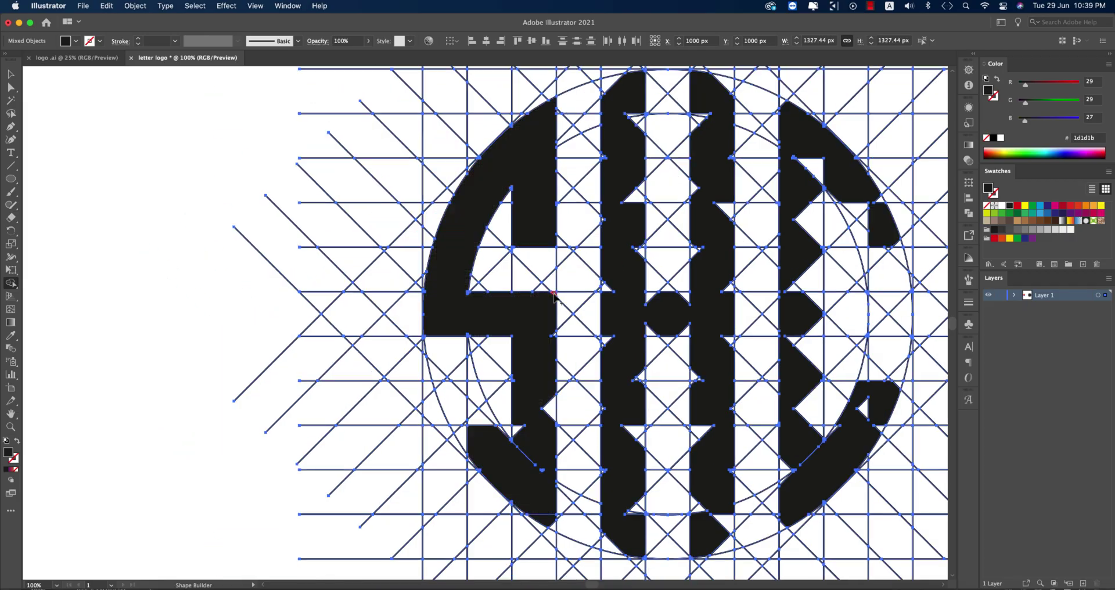
scroll(483, 395, "up", 4)
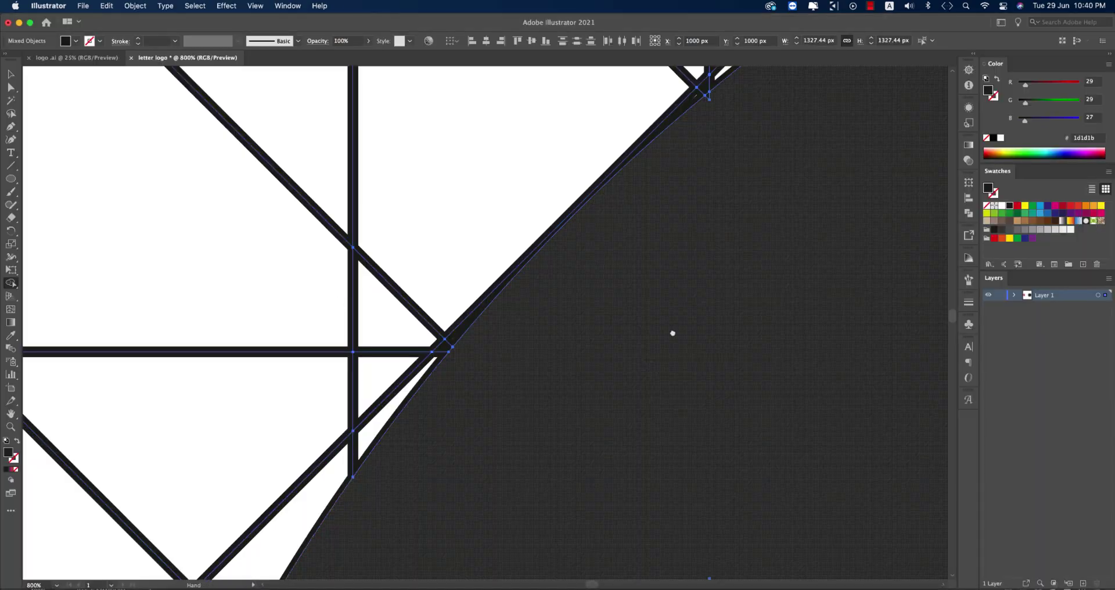
scroll(668, 342, "right", 5)
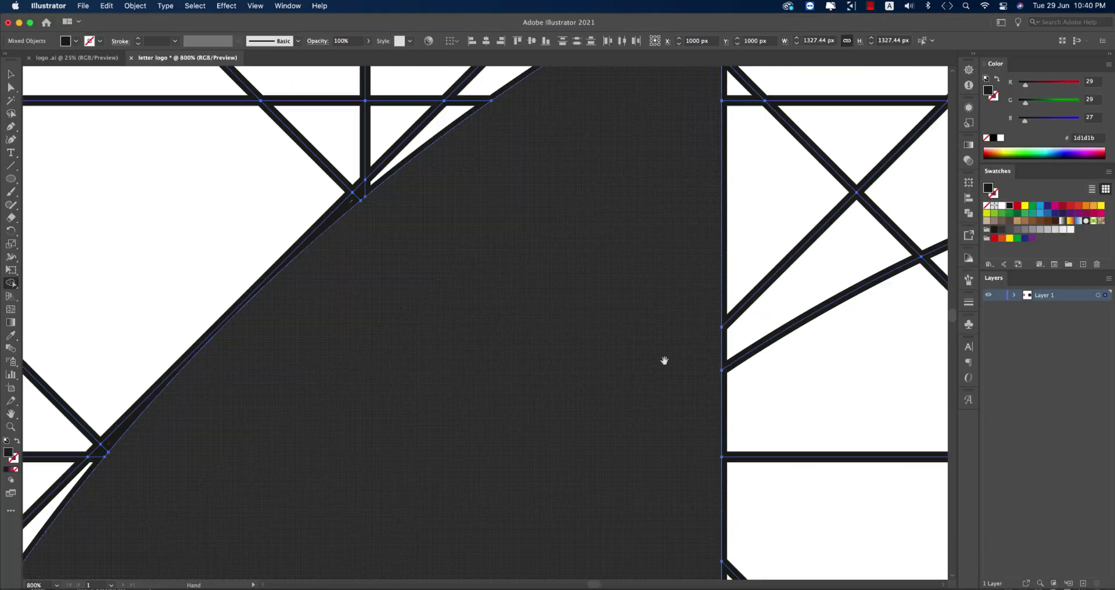
scroll(808, 542, "down", 3)
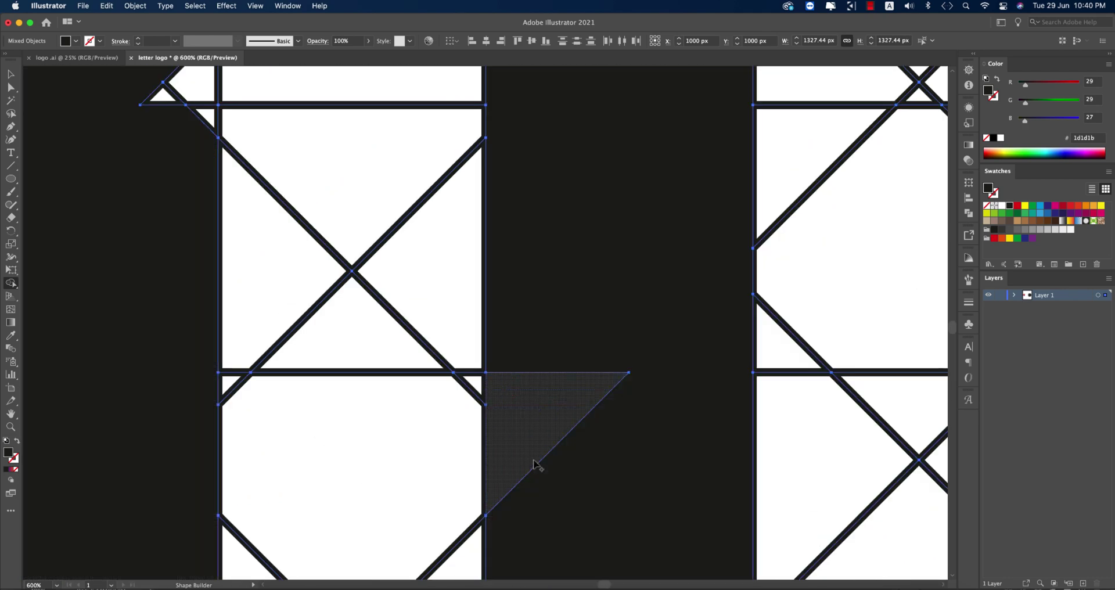
key("super+z")
scroll(639, 406, "up", 3)
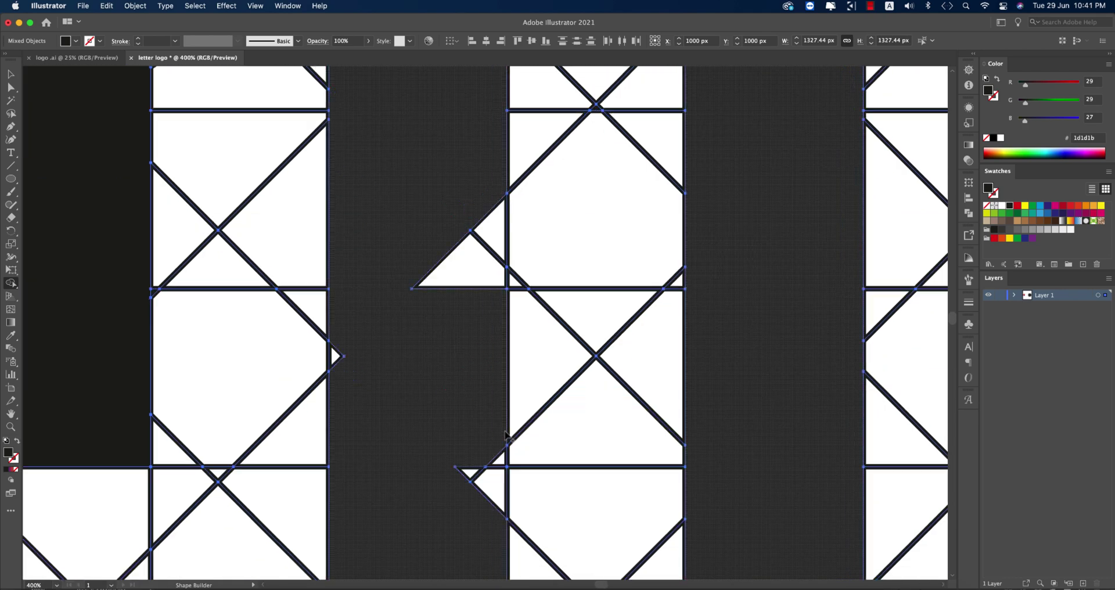
scroll(586, 420, "down", 5)
scroll(586, 420, "up", 8)
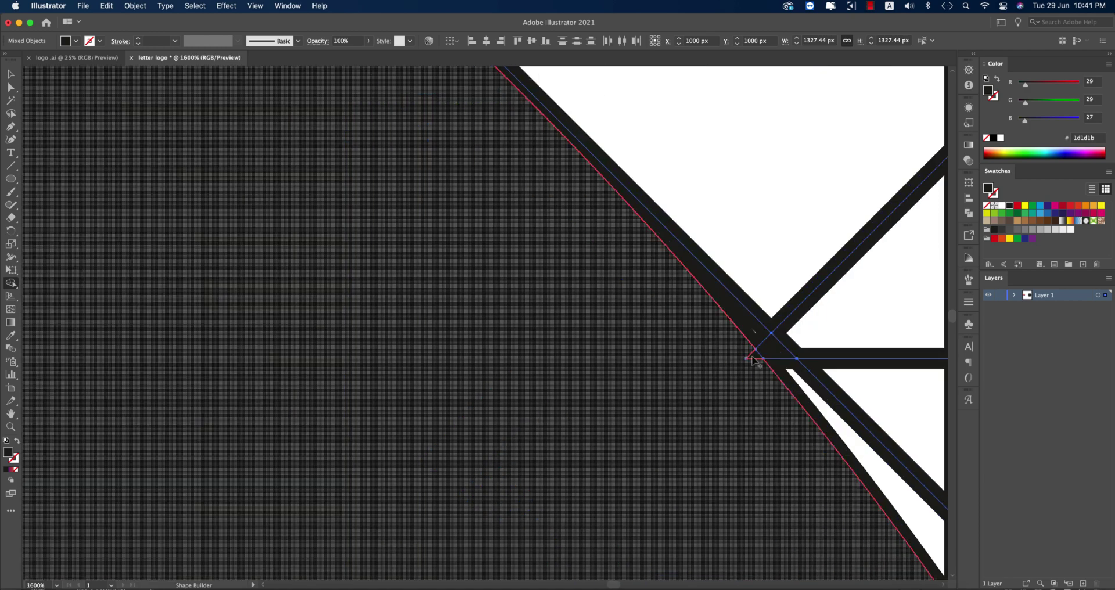
scroll(755, 356, "down", 8)
left_click_drag(506, 354, 510, 407)
scroll(506, 354, "down", 3)
scroll(451, 423, "up", 8)
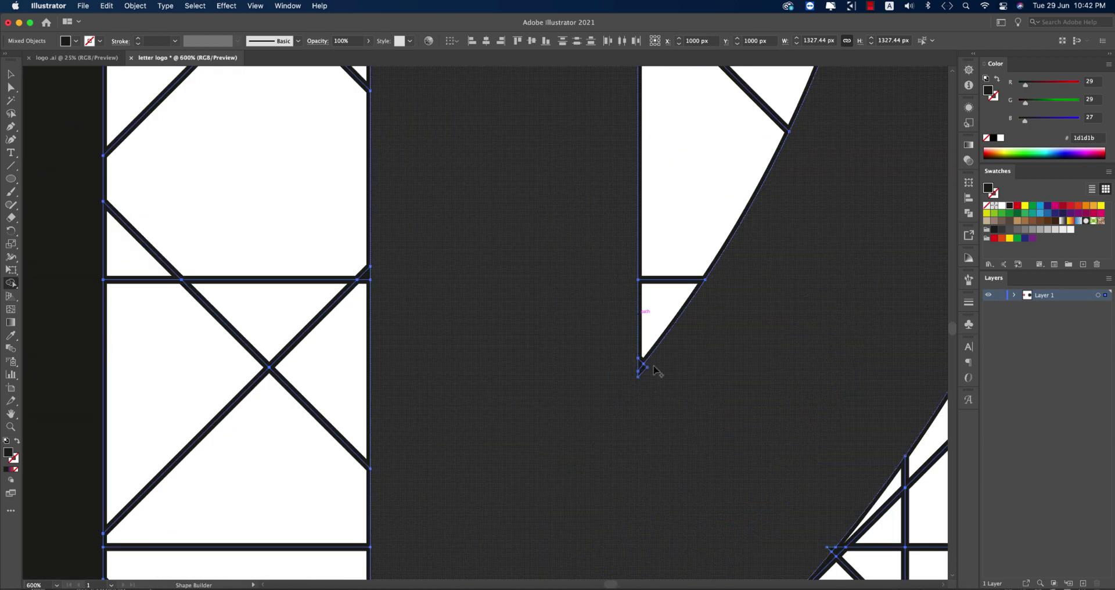
scroll(451, 422, "down", 8)
scroll(518, 370, "up", 2)
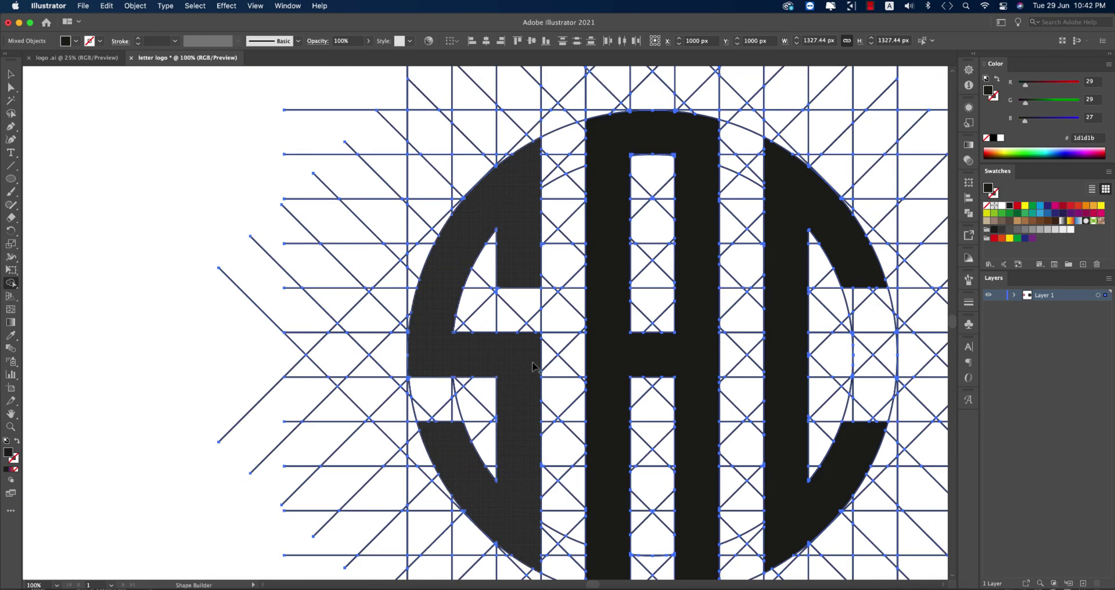
scroll(672, 334, "down", 2)
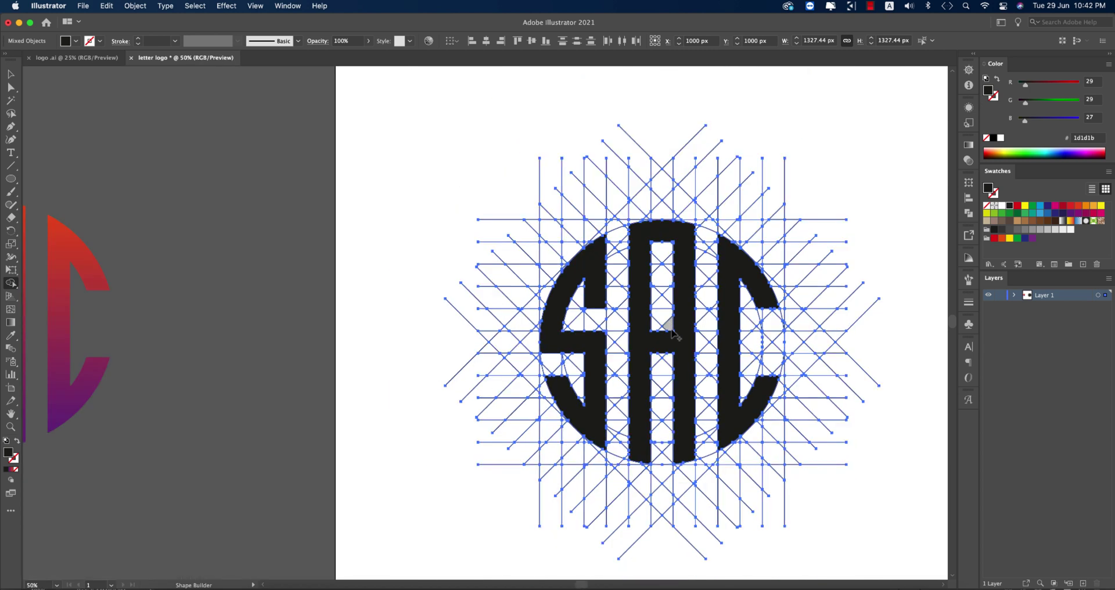
Select all grid lines with the Magic Wand plus the guide circle, and delete them
left_click(10, 74)
left_click(407, 146)
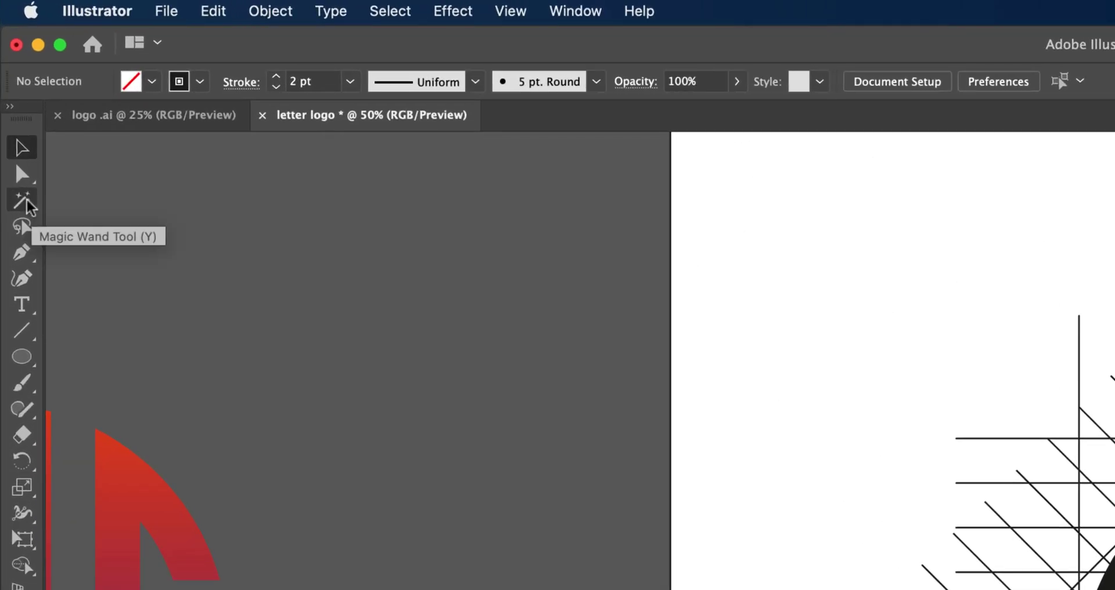
left_click(21, 200)
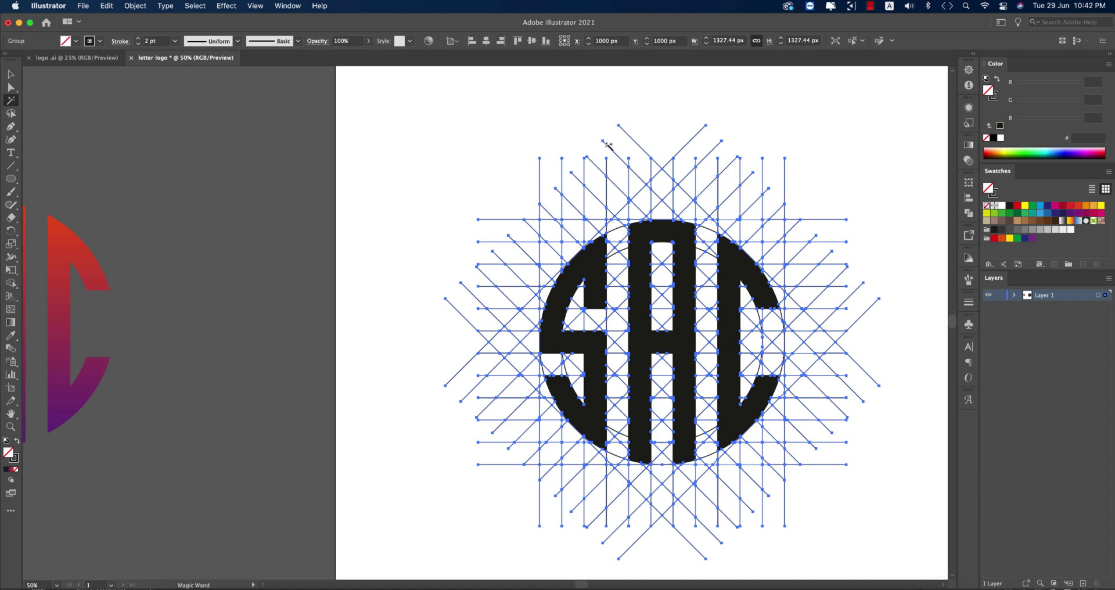
left_click(631, 137)
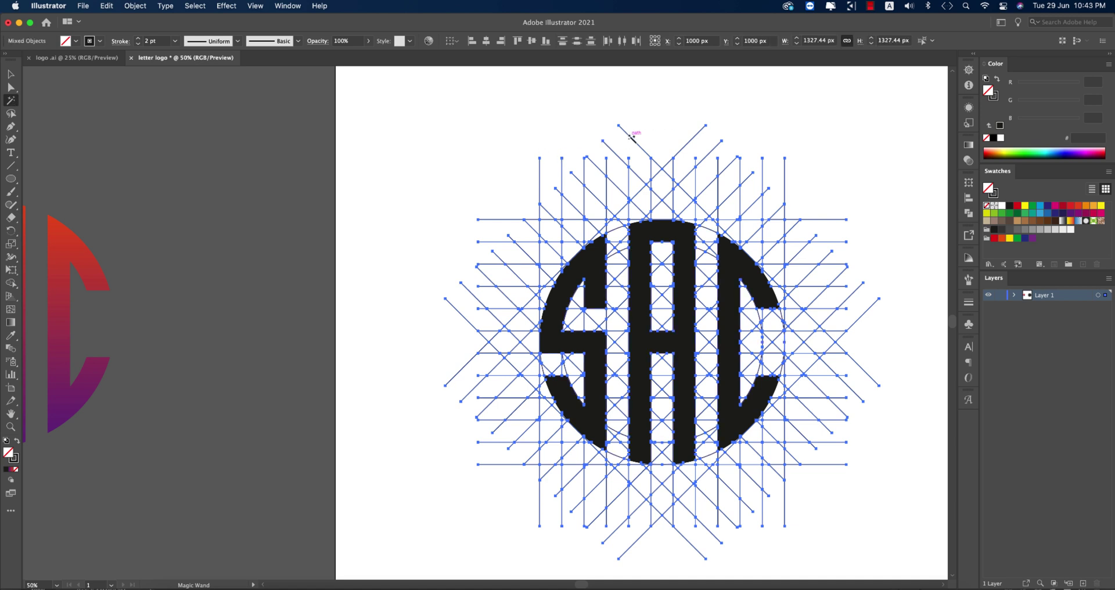
key("Delete")
Marquee-select the remaining SAC letters to confirm only they are left
left_click(12, 75)
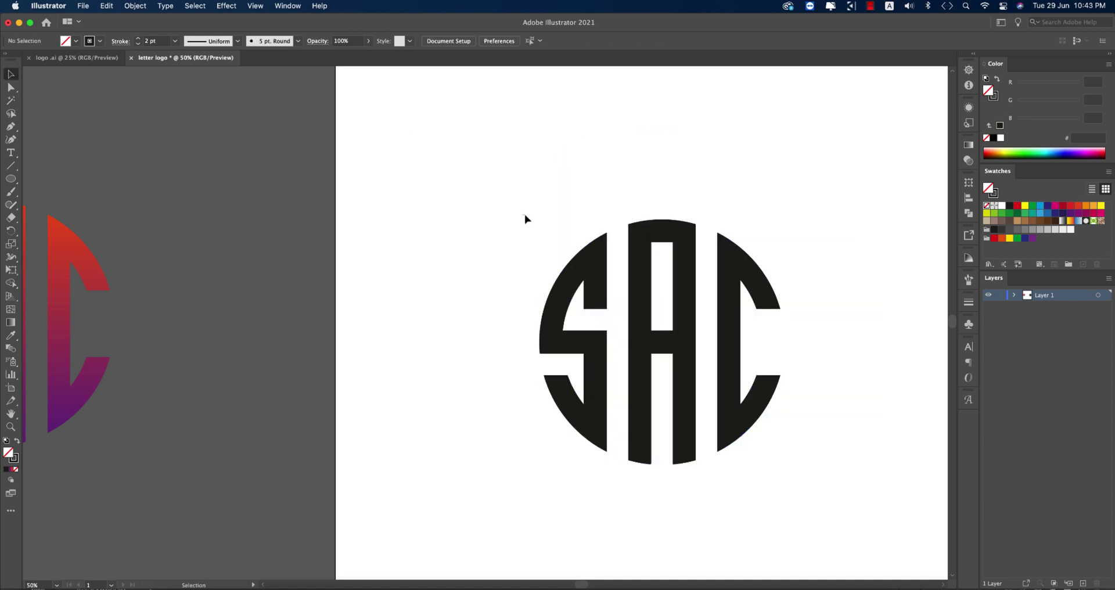
left_click_drag(509, 166, 880, 505)
left_click(827, 415)
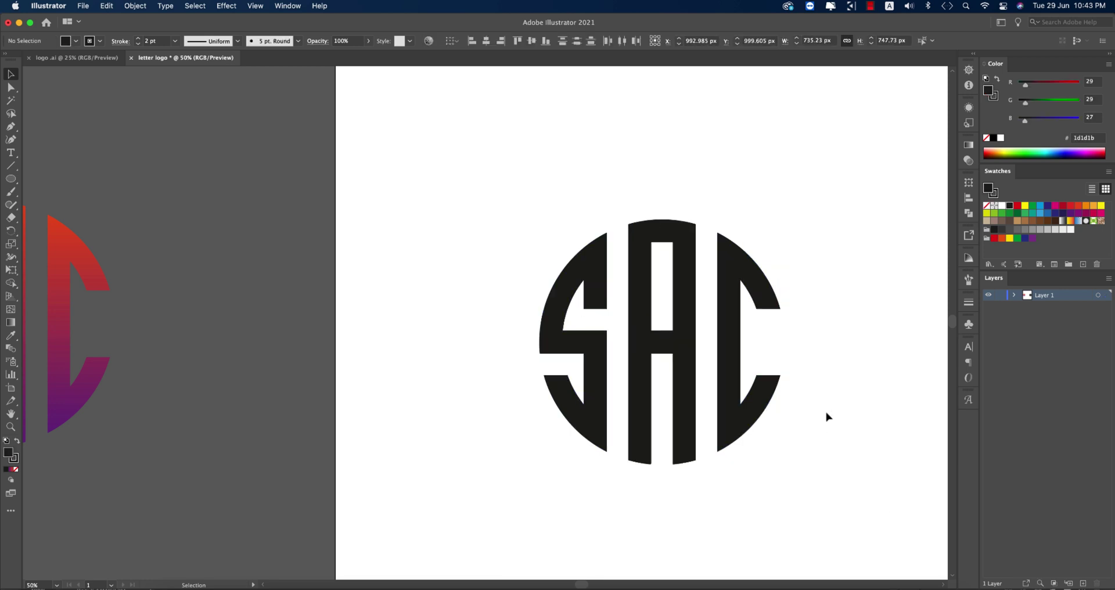
scroll(719, 450, "up", 1)
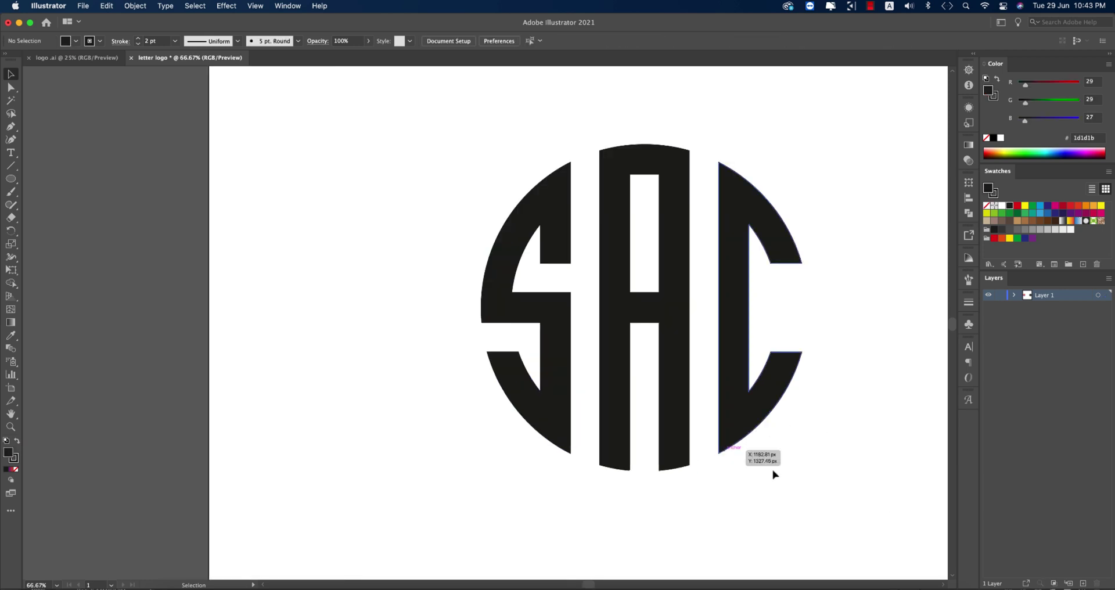
scroll(801, 469, "down", 1)
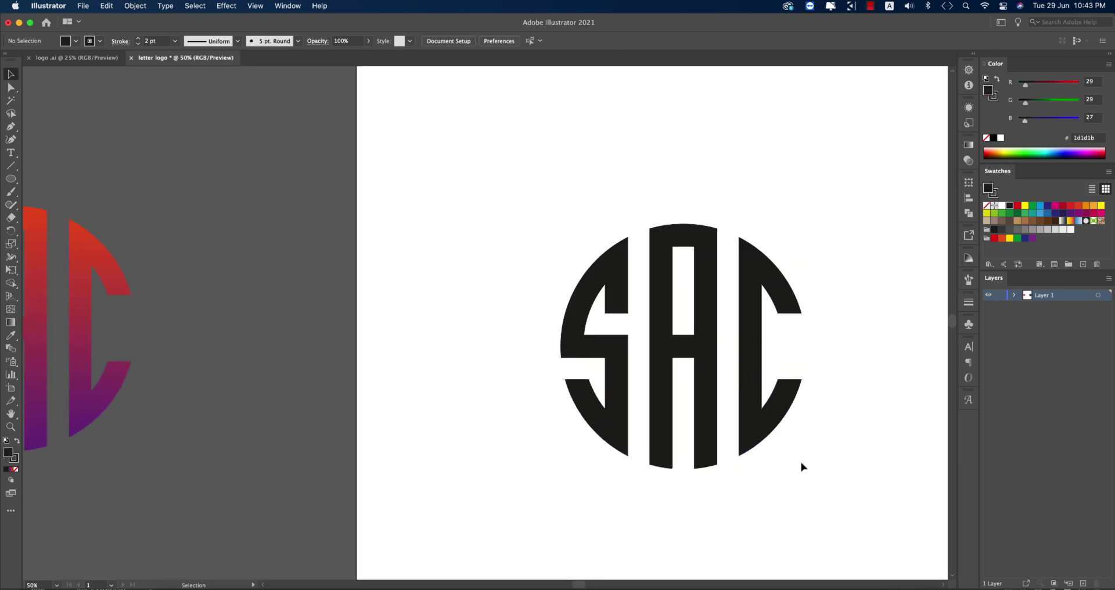
Draw a circle around the SAC letters from their centre and set its fill to None
left_click(7, 180)
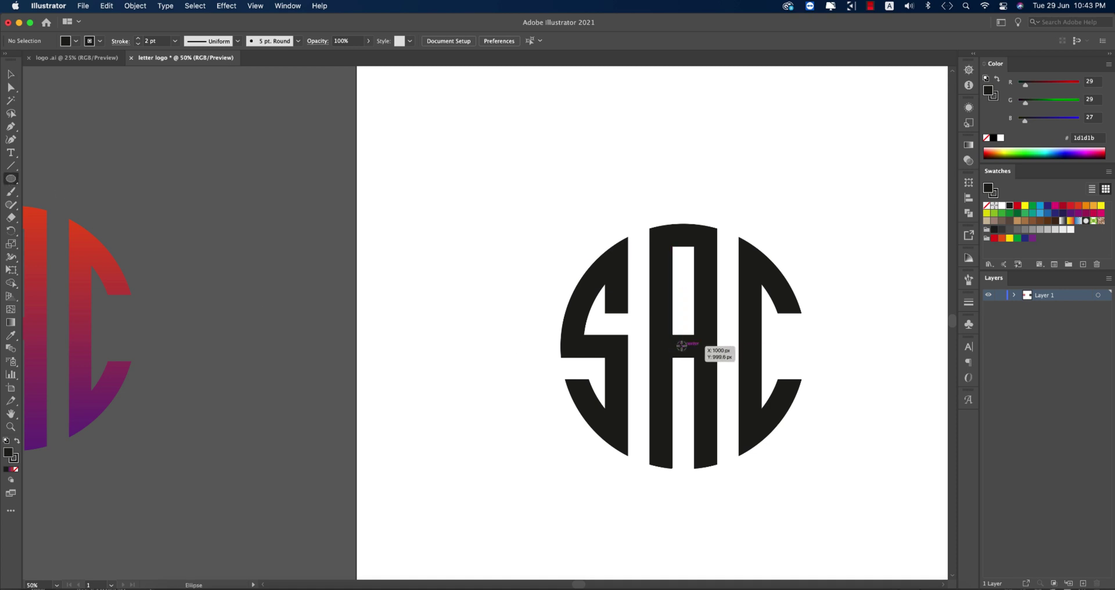
left_click_drag(683, 346, 769, 491)
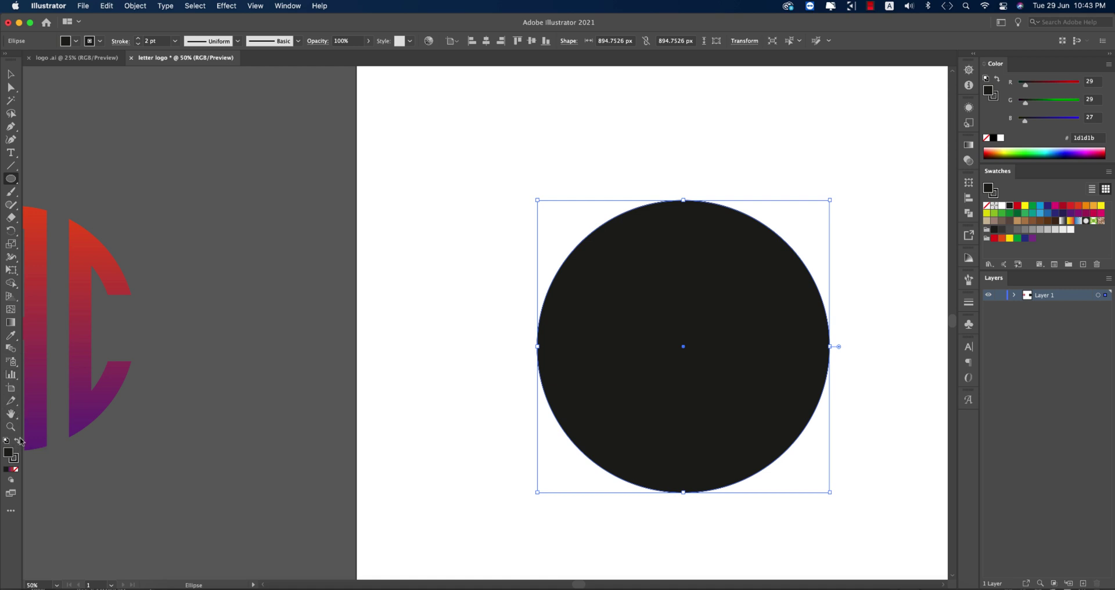
left_click(68, 42)
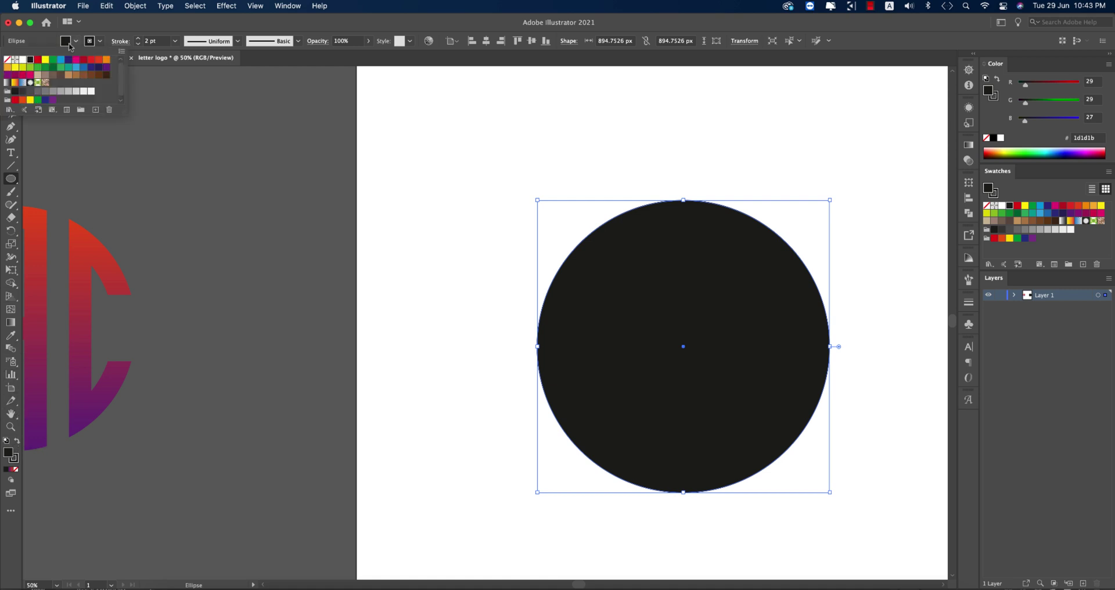
left_click(7, 59)
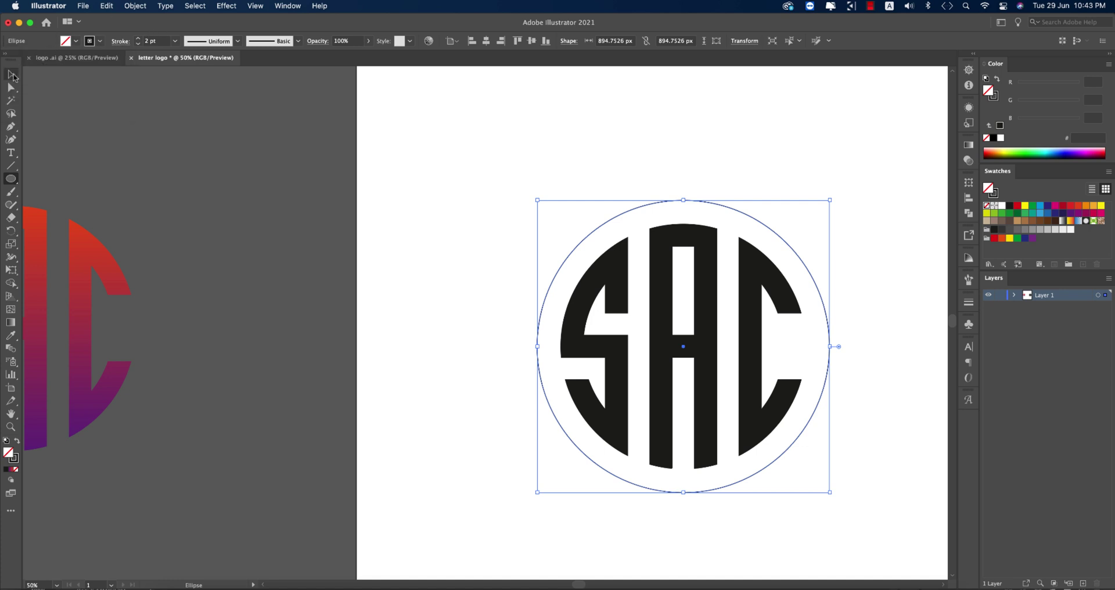
Select the S, A and C letters, group them with Cmd+G, and add the circle to the selection
left_click(10, 74)
left_click(622, 197)
left_click(671, 201)
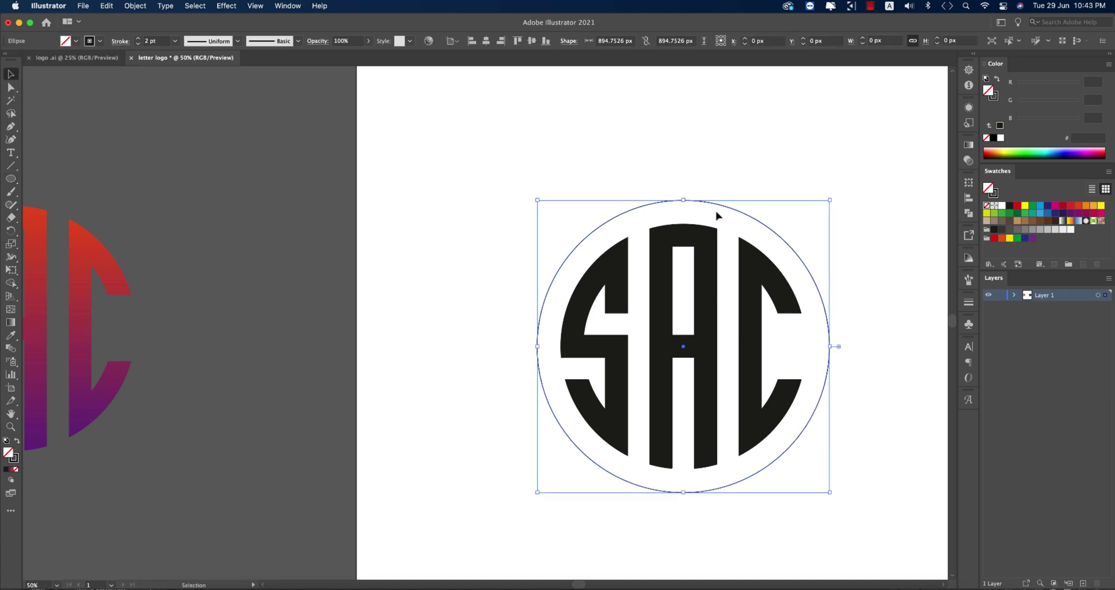
left_click(690, 284)
left_click(714, 294)
left_click(746, 297, "shift")
left_click(619, 300, "shift")
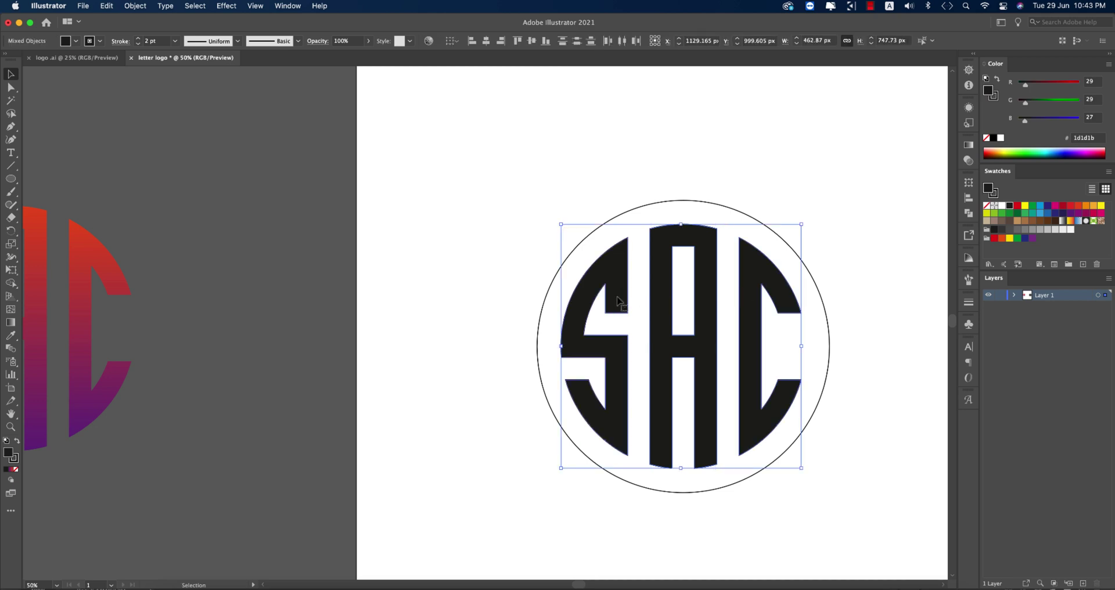
key("ctrl+g")
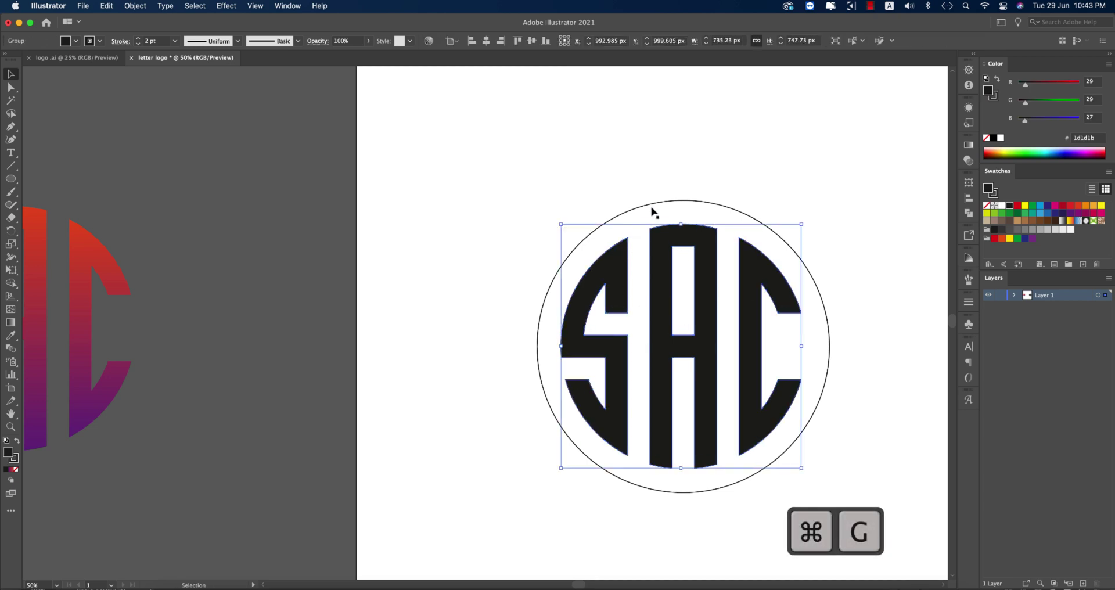
left_click(653, 207, "shift")
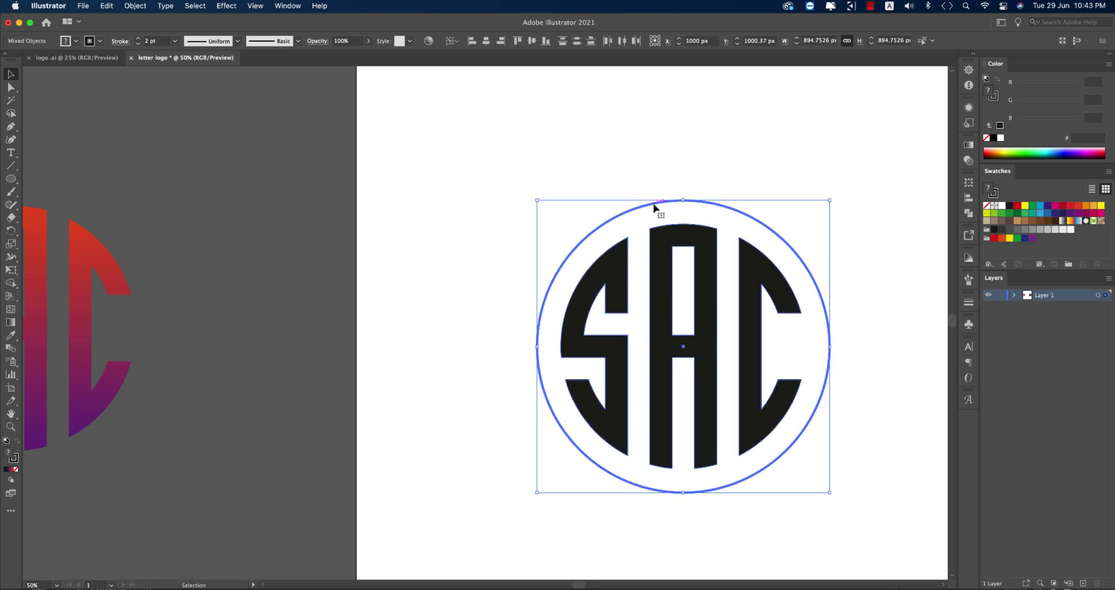
Centre the letters horizontally in the circle and set the ring's stroke to 21 pt
left_click(486, 41)
left_click(567, 111)
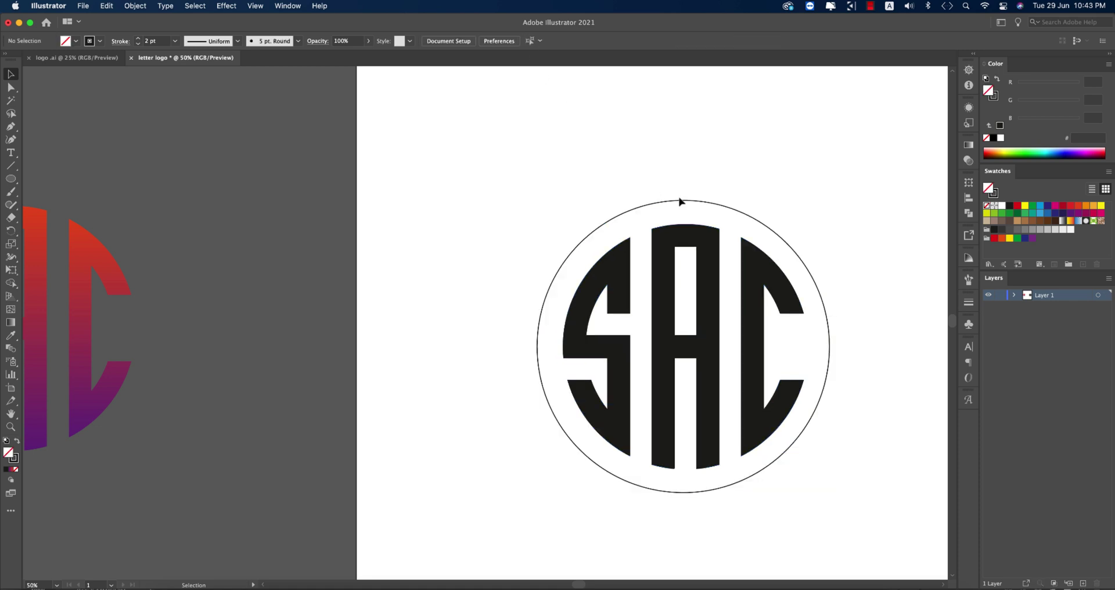
left_click(683, 201)
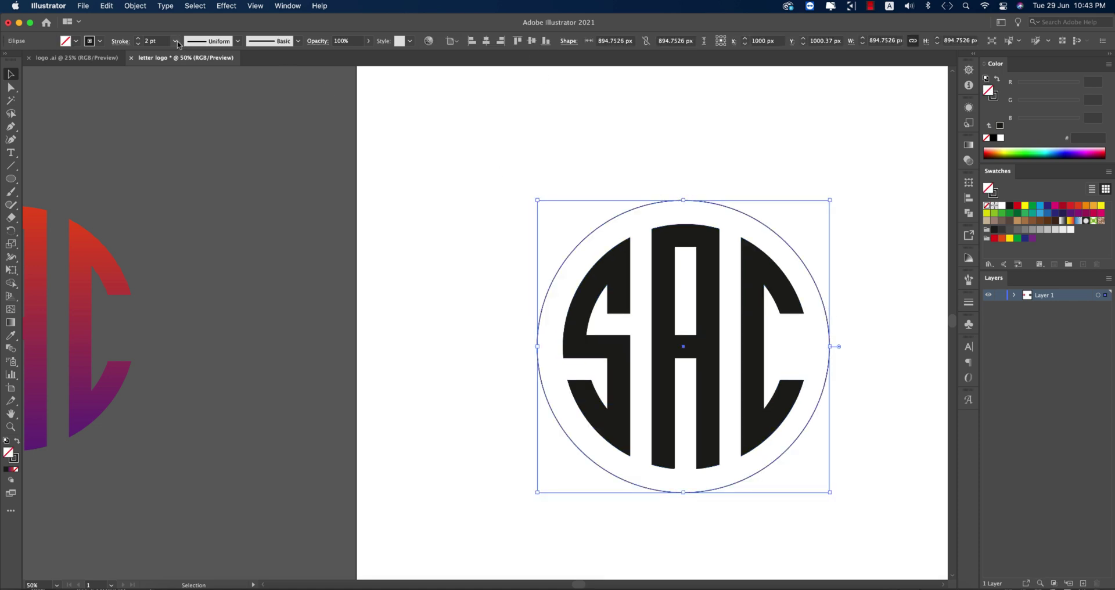
left_click(175, 41)
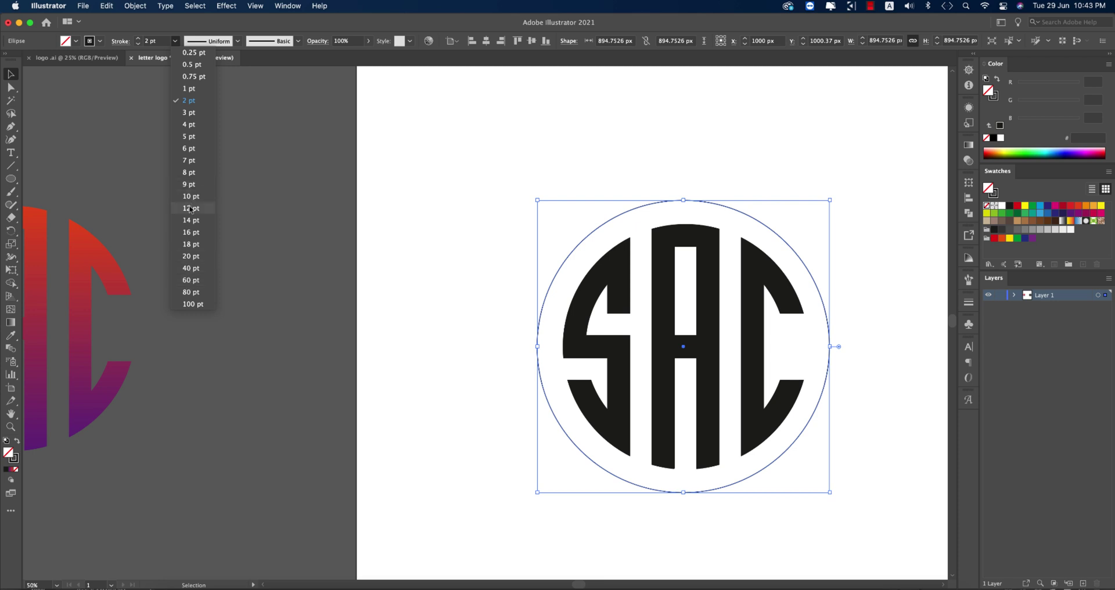
left_click(191, 208)
left_click(157, 41)
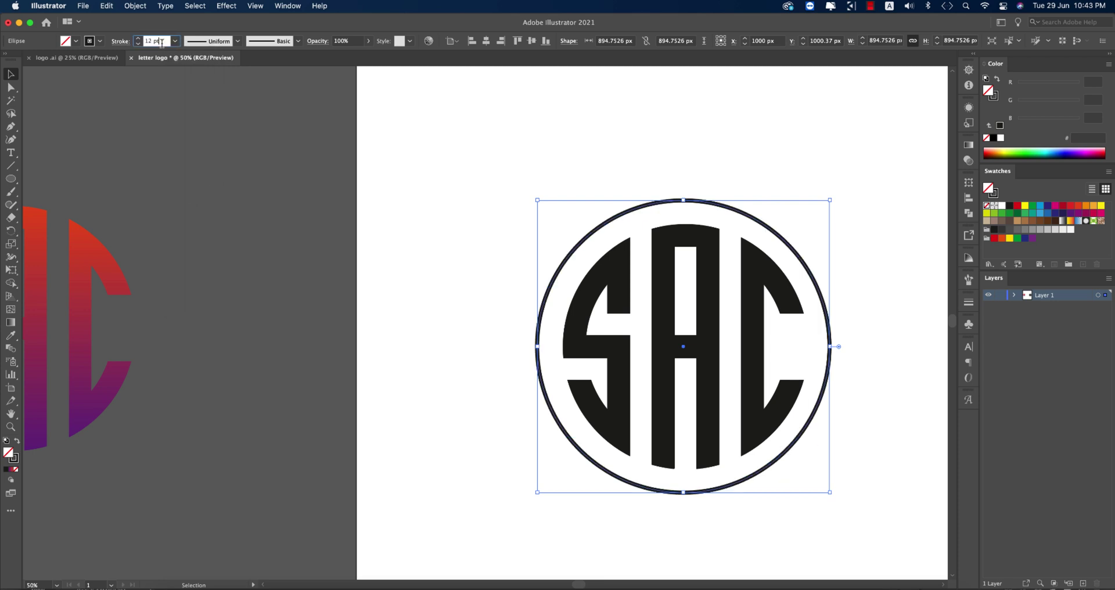
type("21")
key("Return")
scroll(161, 42, "up", 20)
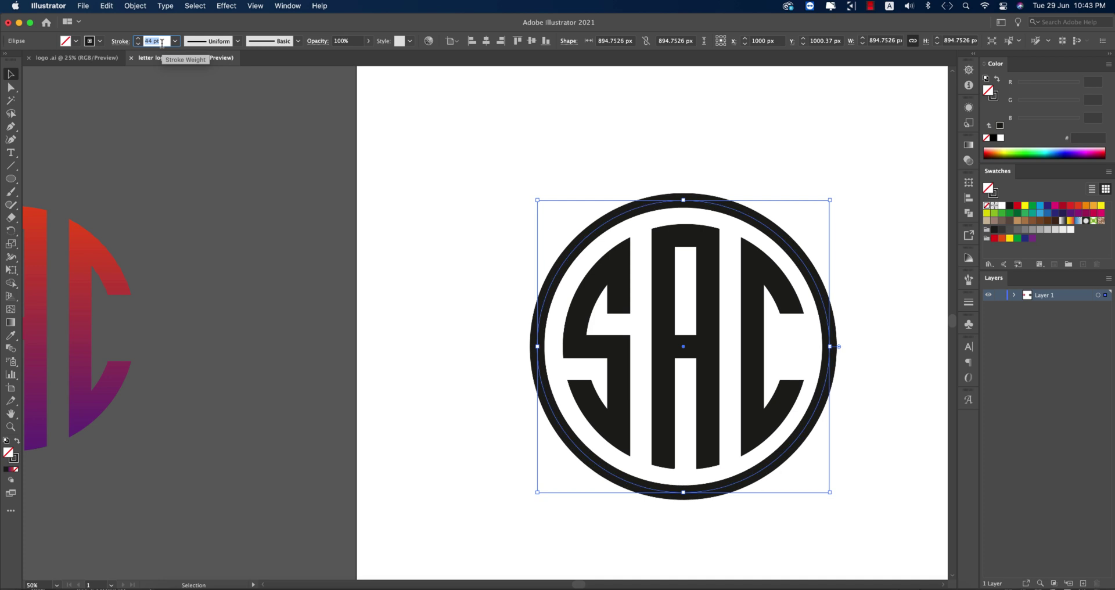
scroll(162, 41, "up", 2)
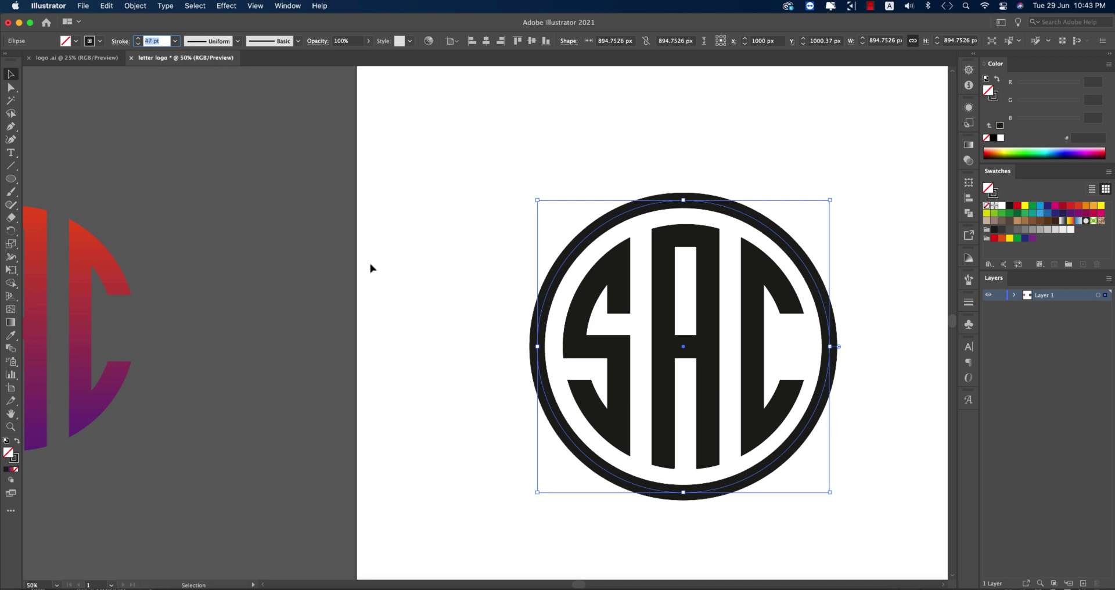
Expand the thick ring outline into a filled shape, then marquee-select the whole black logo
left_click(401, 288)
left_click(791, 244)
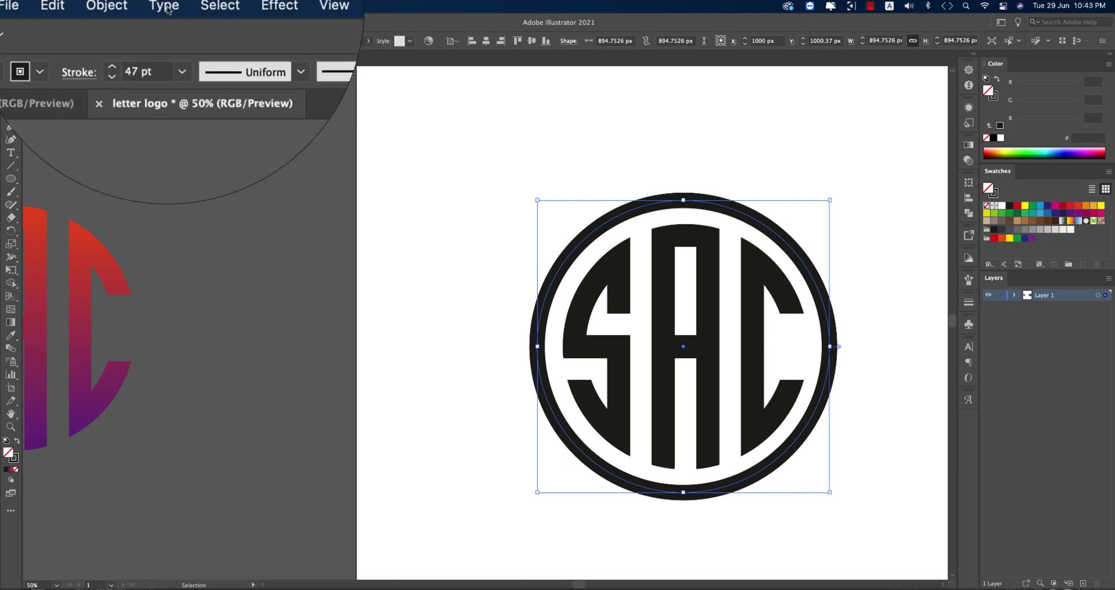
left_click(136, 6)
left_click(138, 142)
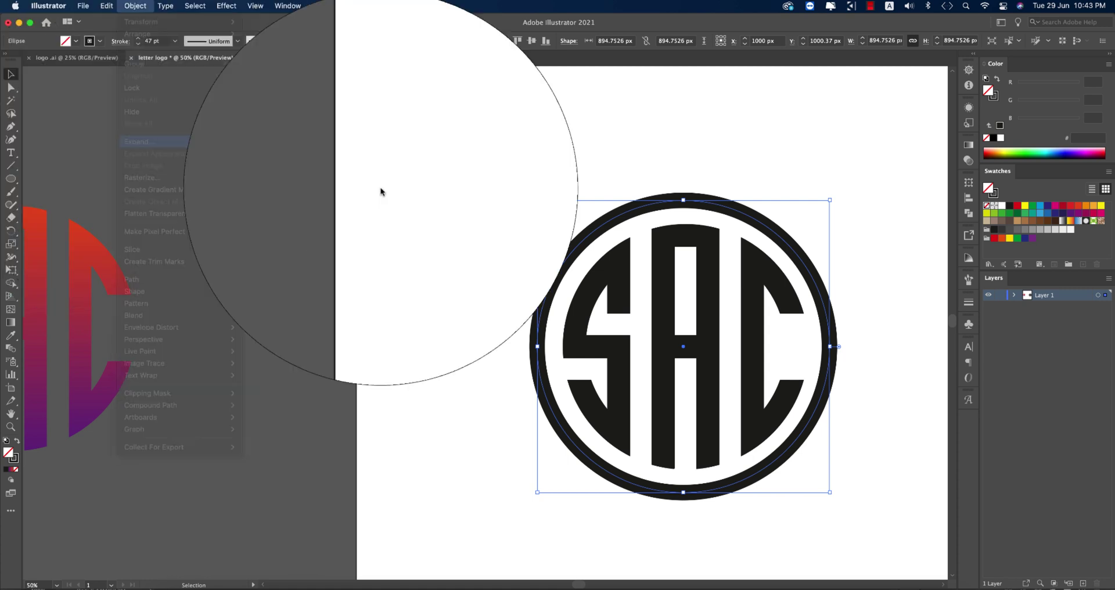
left_click(393, 286)
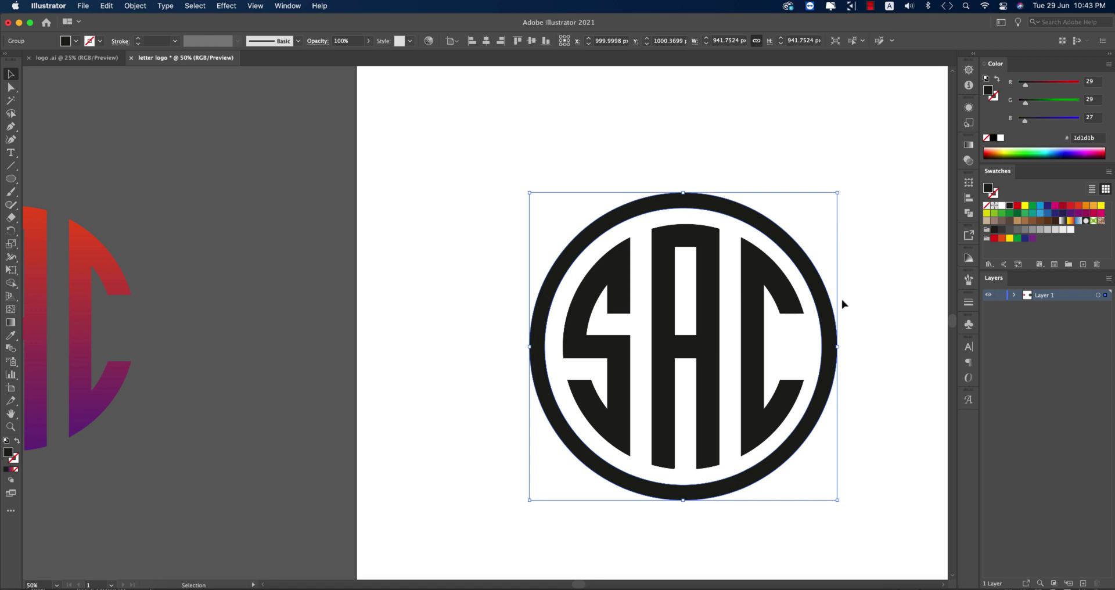
left_click_drag(881, 204, 526, 430)
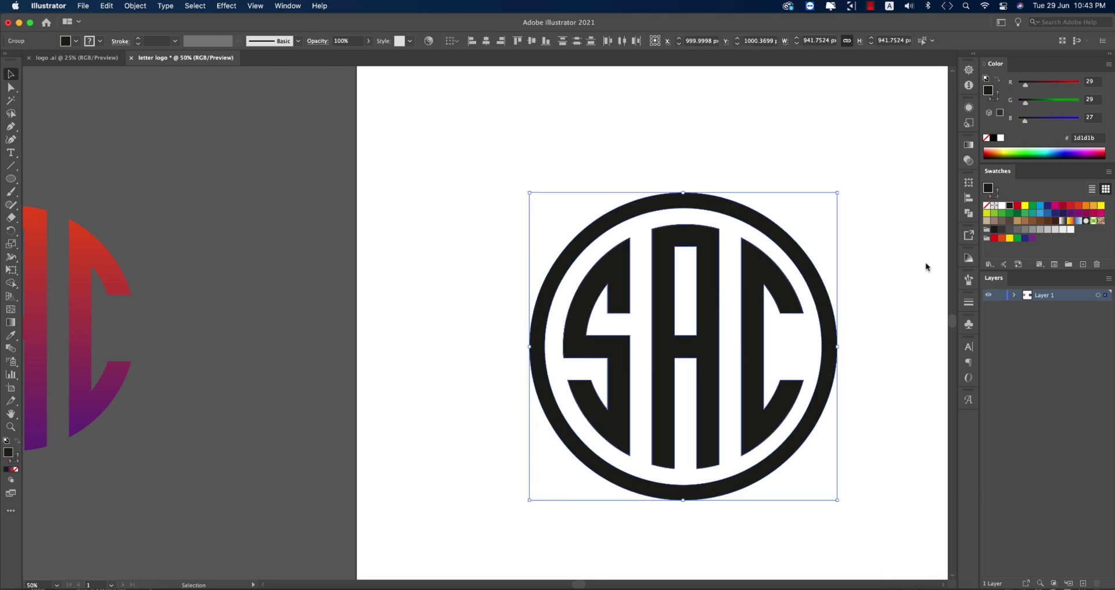
Apply a linear White, Black gradient to the logo at a 90° angle, reversed
left_click(968, 145)
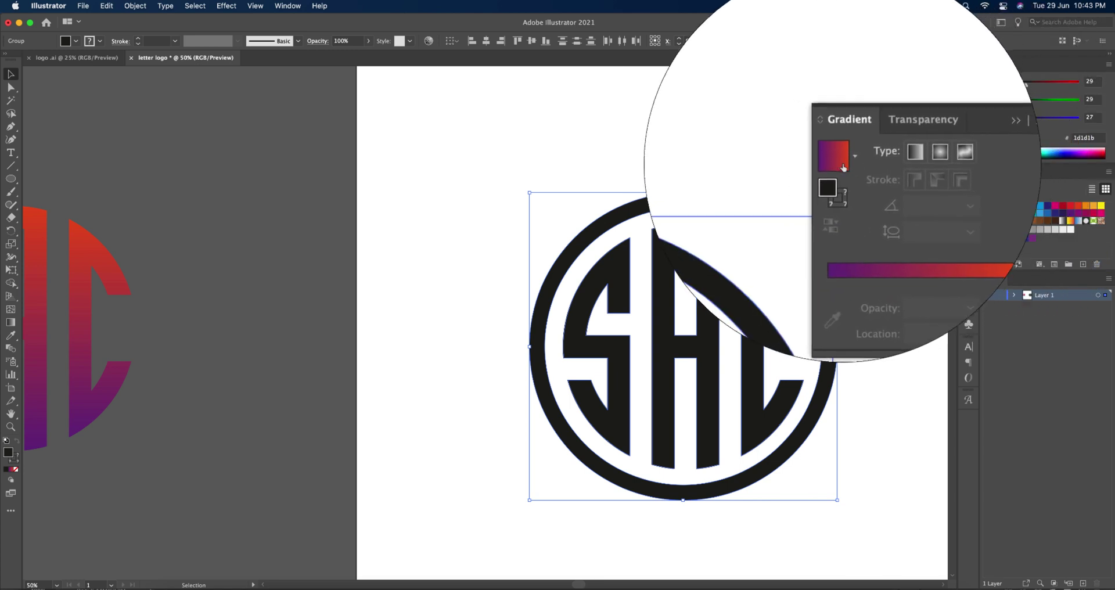
left_click(883, 161)
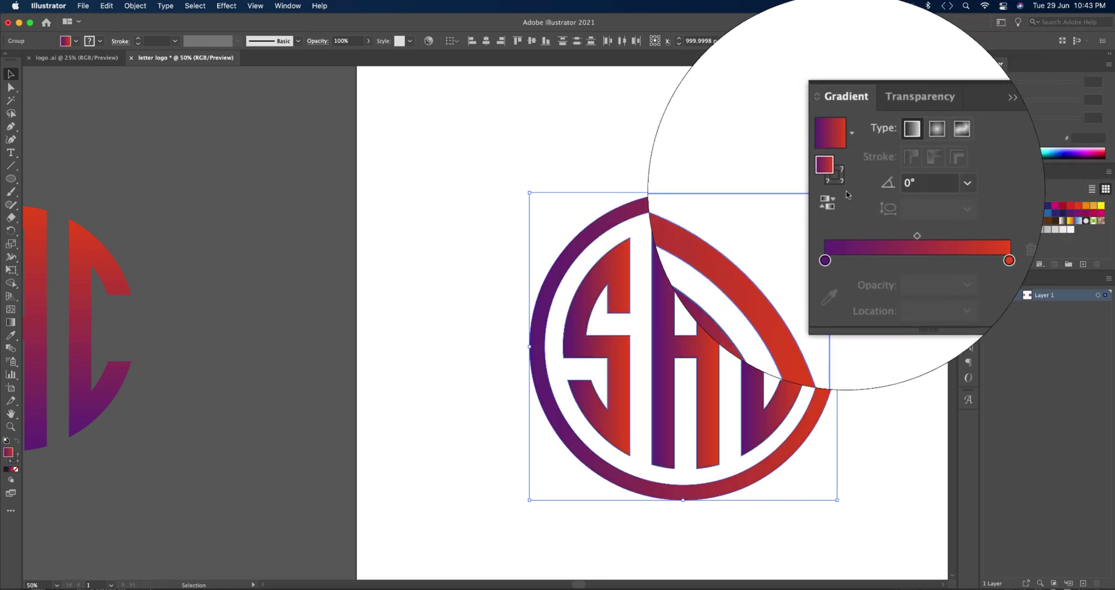
left_click(843, 167)
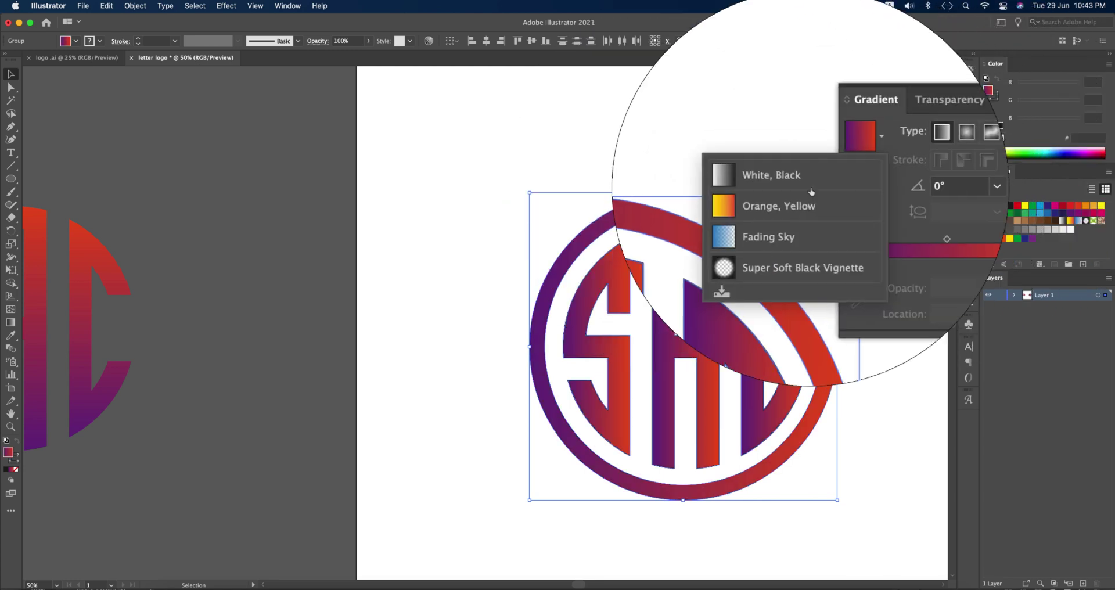
left_click(790, 187)
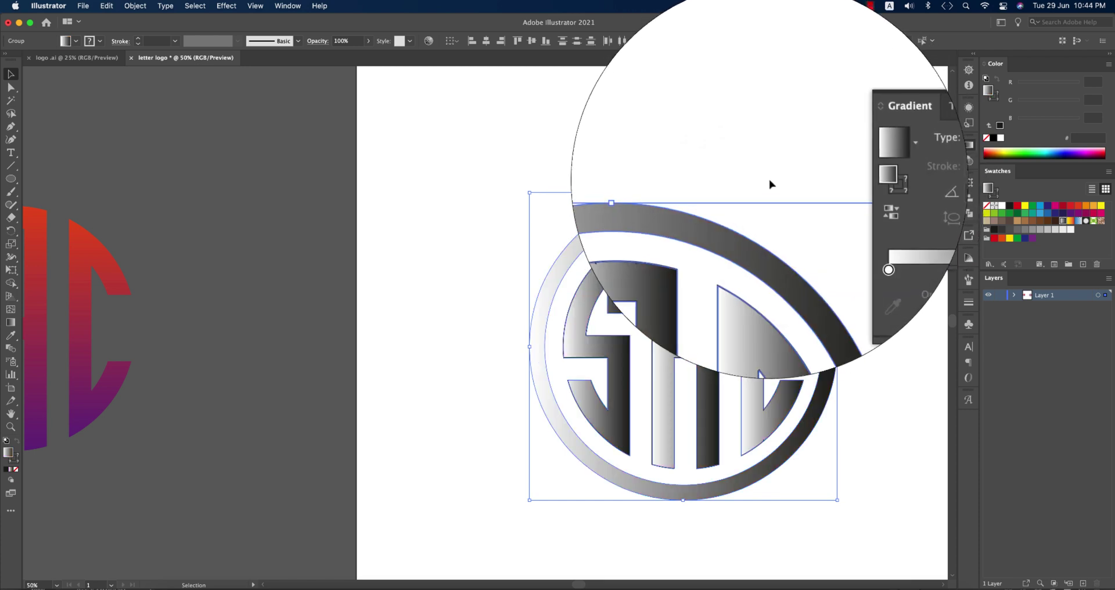
left_click(877, 180)
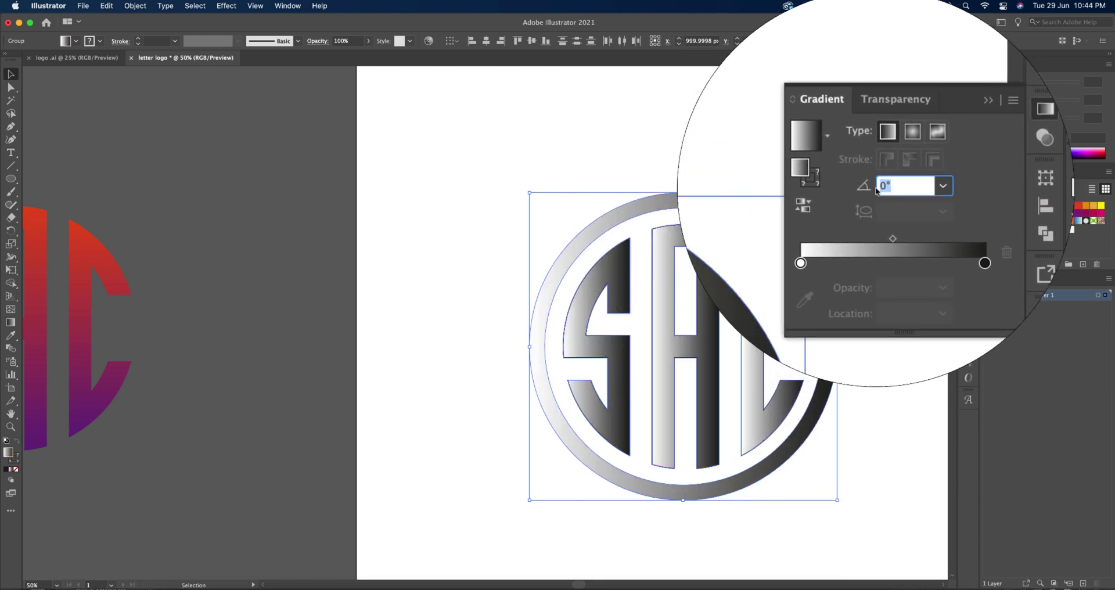
type("90")
key("Return")
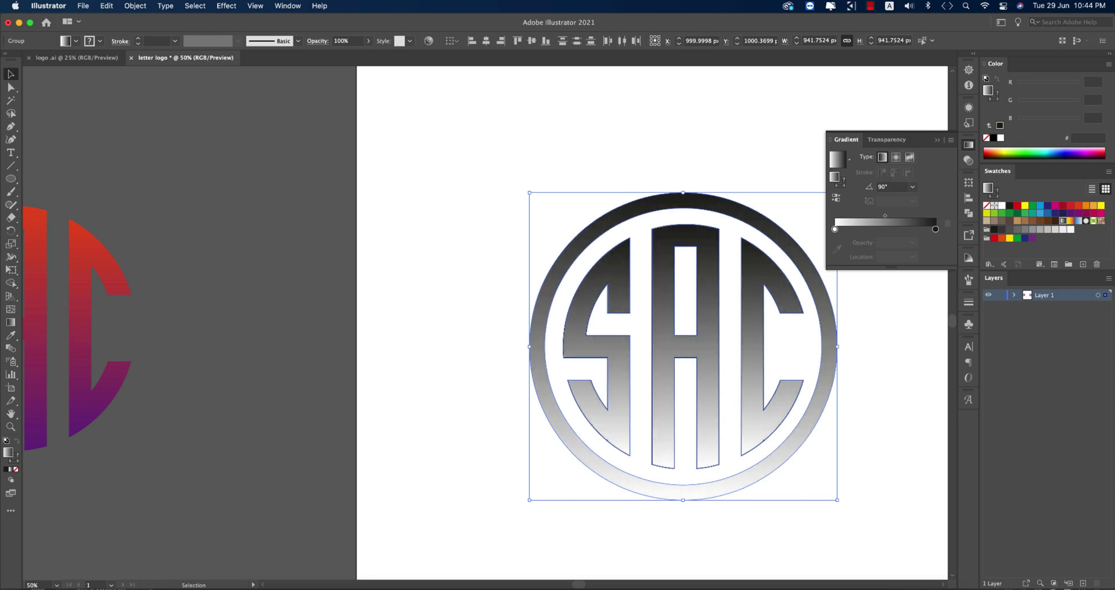
left_click(836, 198)
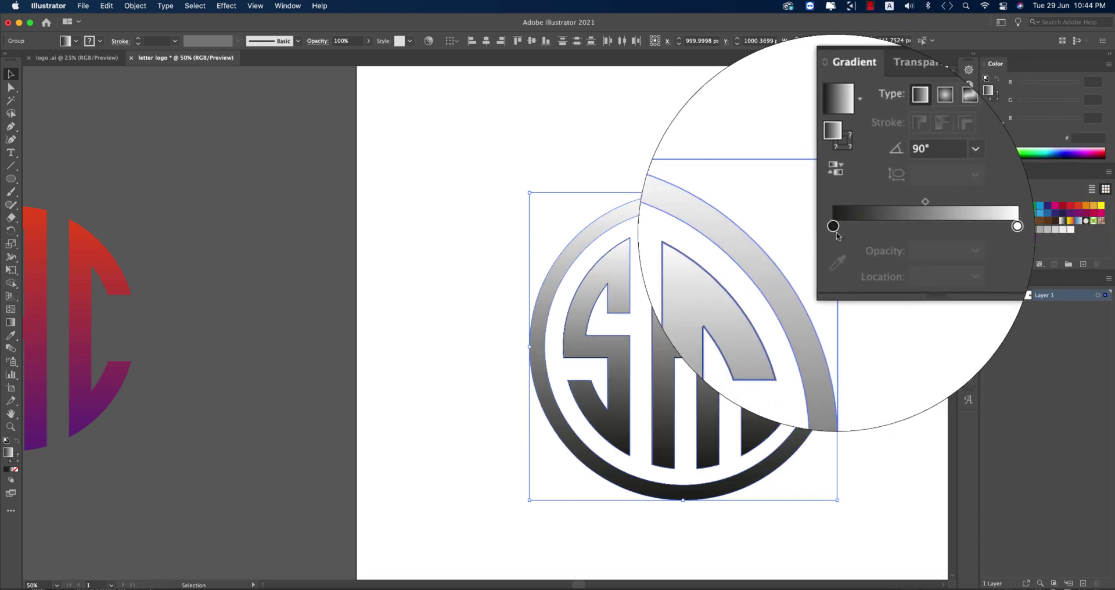
Colour the gradient stops dark purple and orange-red from the swatches
double_click(834, 227)
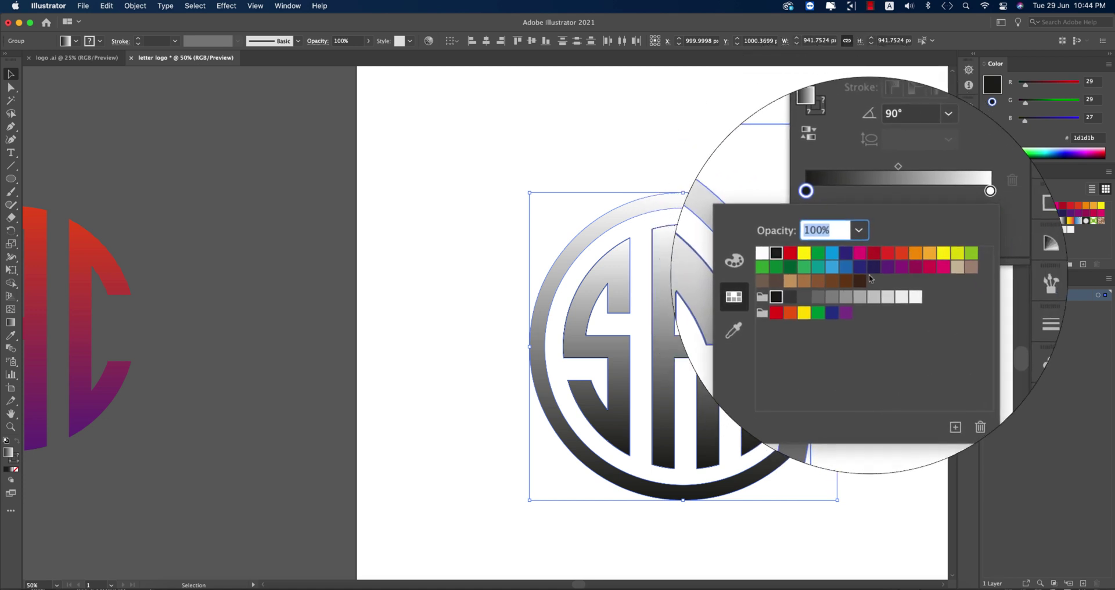
left_click(901, 267)
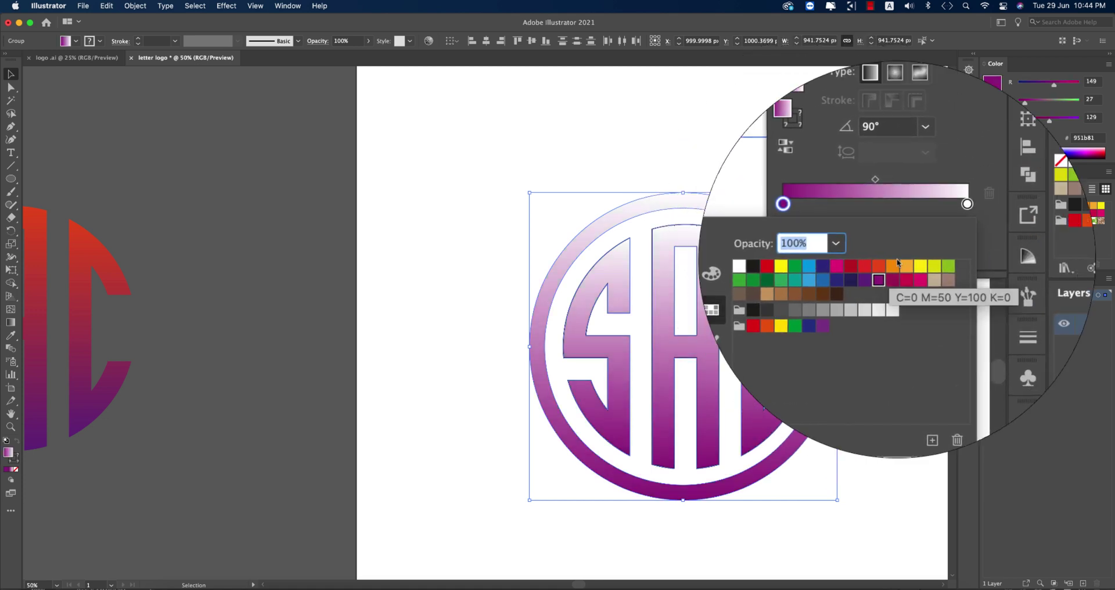
left_click(967, 204)
double_click(967, 204)
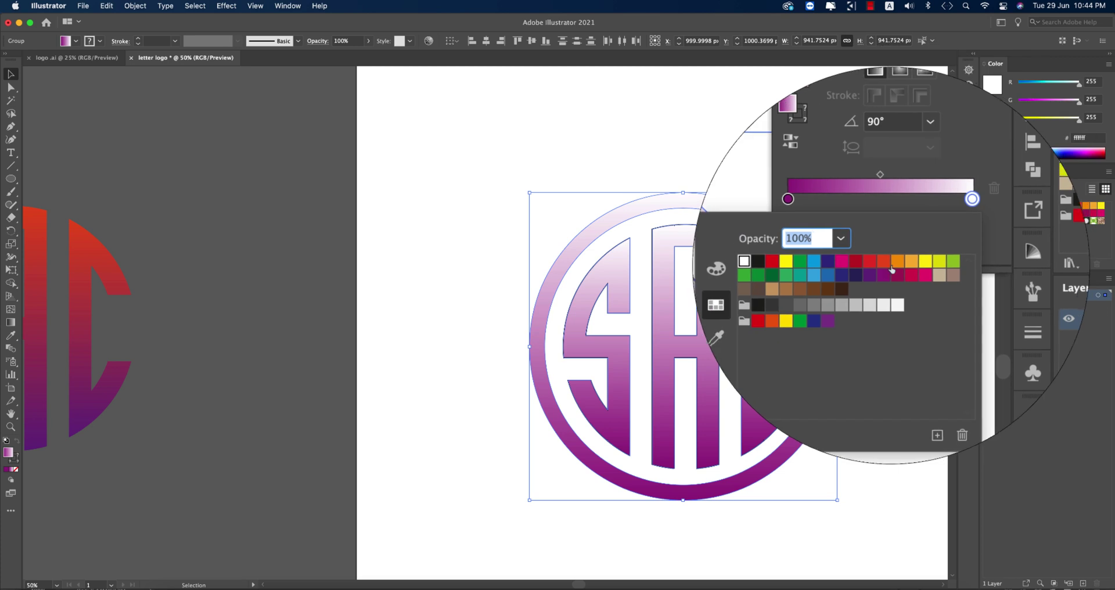
left_click(892, 269)
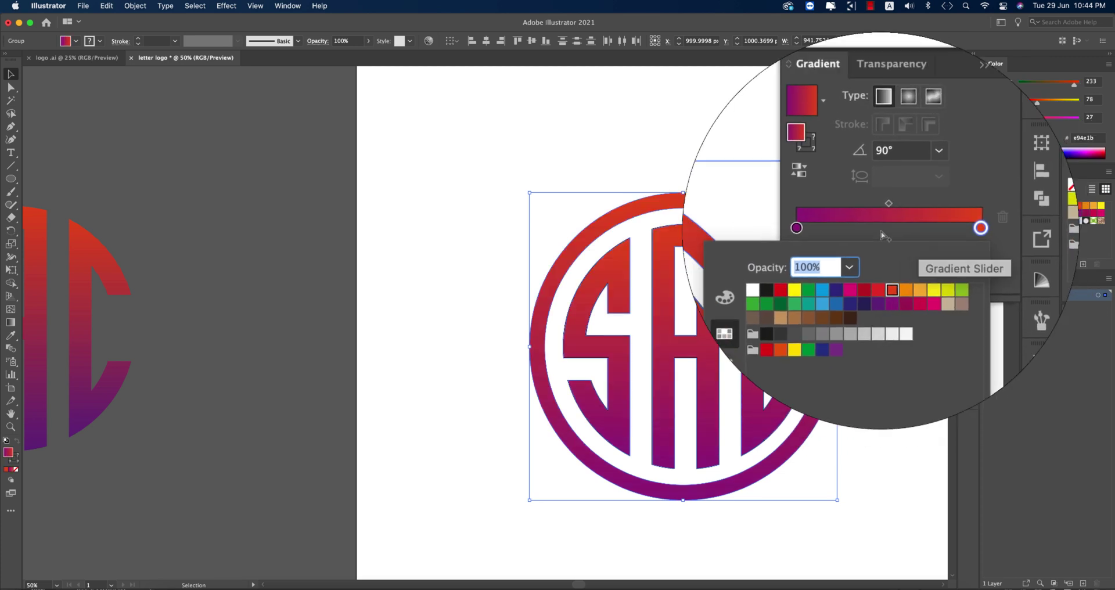
left_click(796, 228)
double_click(796, 228)
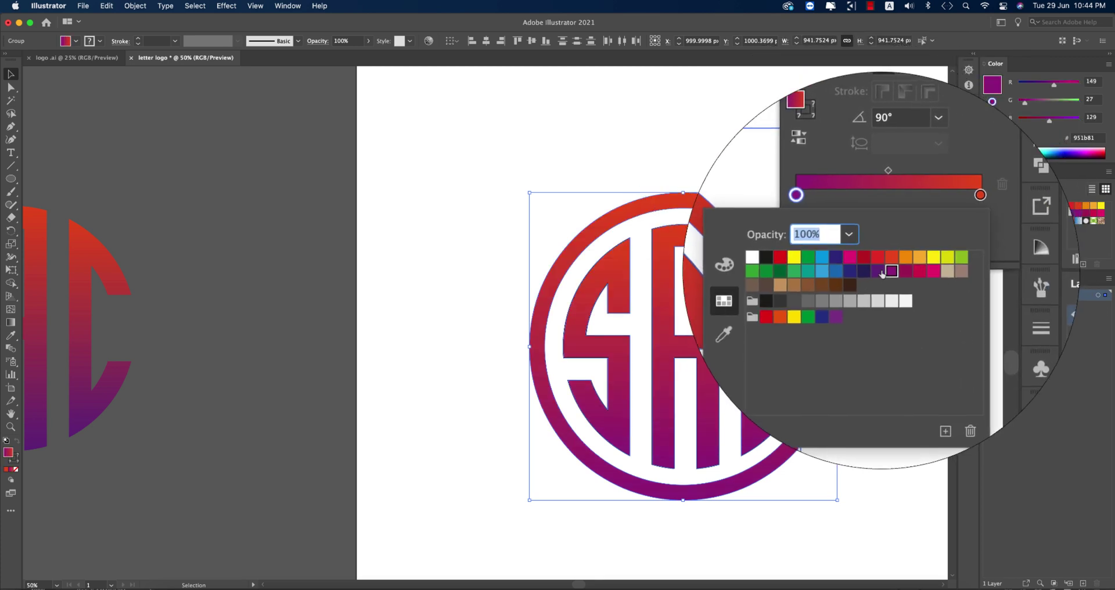
left_click(880, 271)
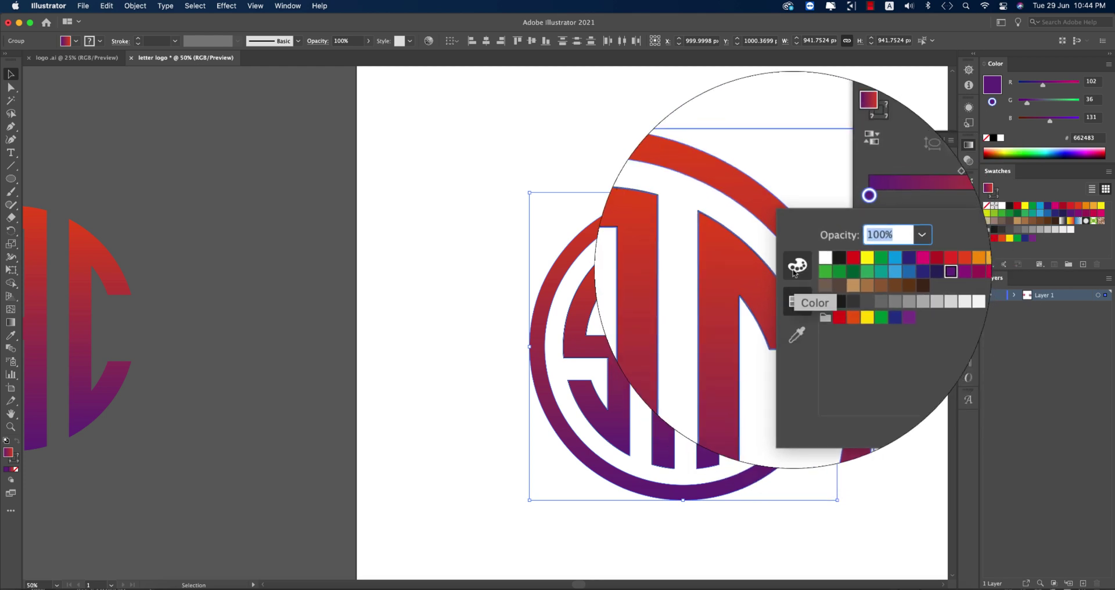
Darken the purple stop's brightness and fine-tune the red stop using HSB sliders
left_click(796, 268)
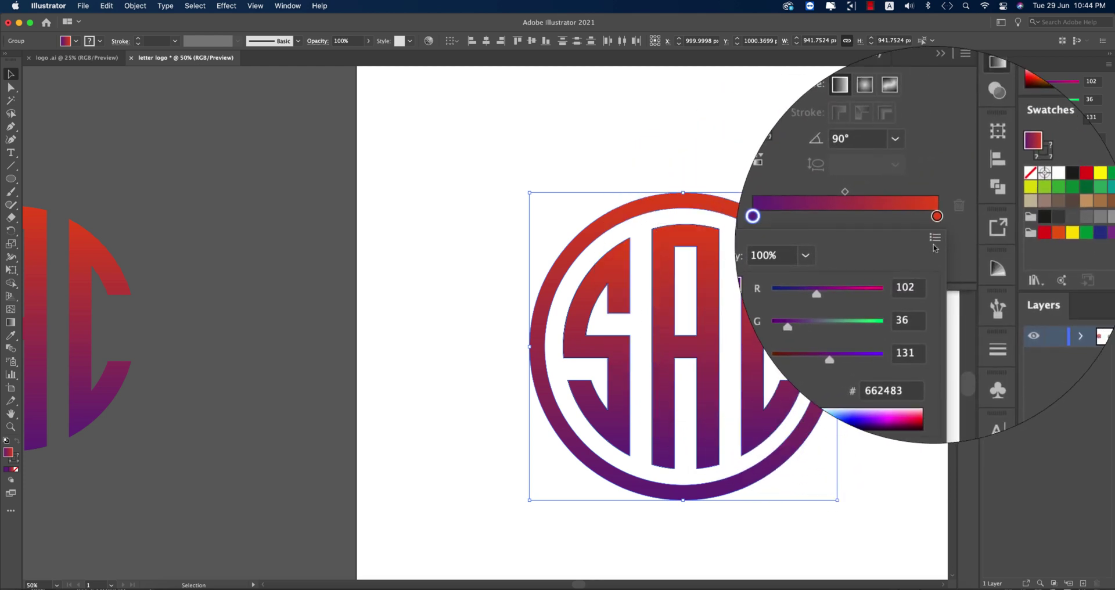
left_click(935, 238)
left_click(955, 294)
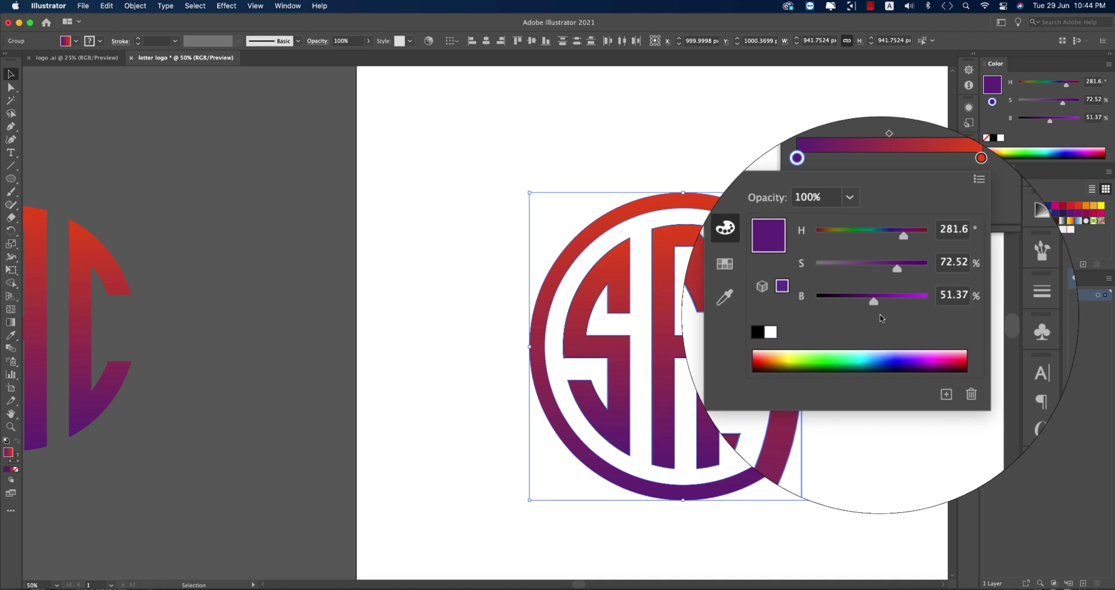
left_click_drag(873, 301, 861, 310)
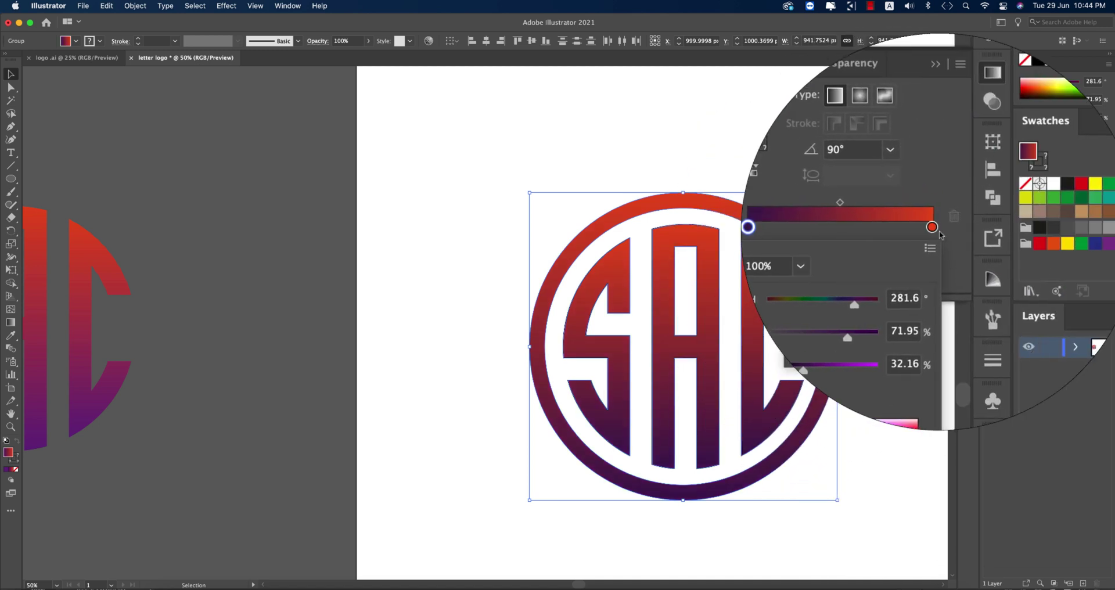
left_click(932, 229)
double_click(932, 228)
left_click_drag(900, 292, 848, 275)
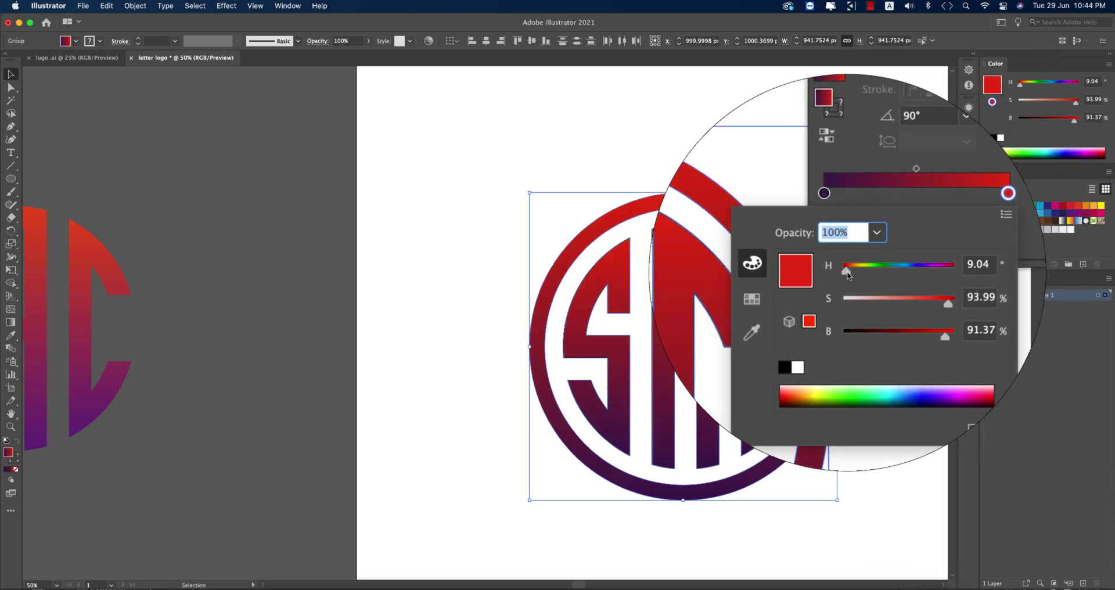
left_click(909, 404)
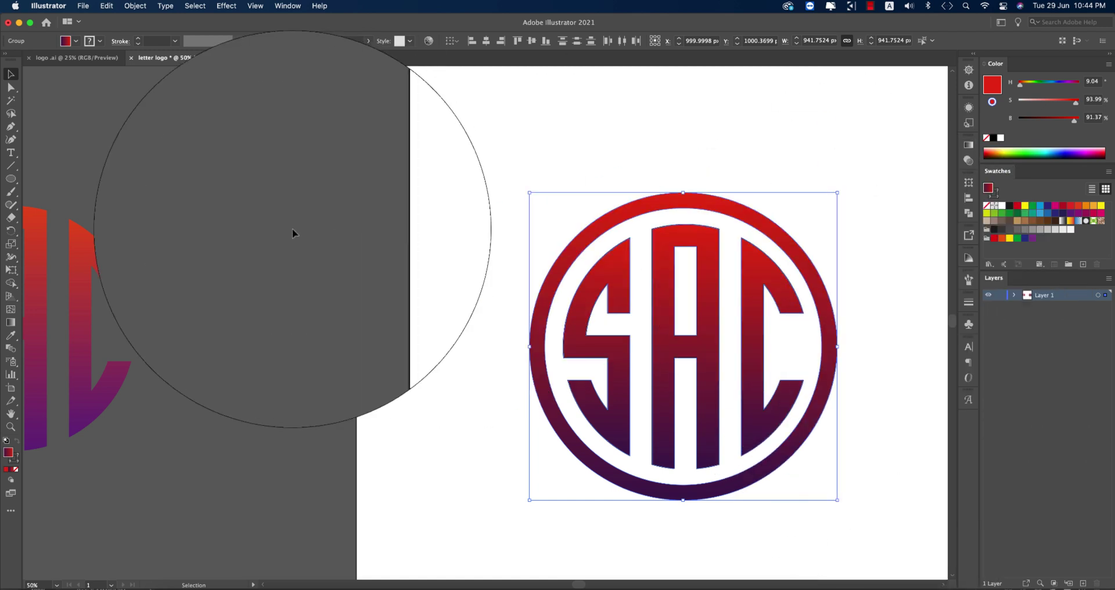
Set the SAC letters group's stroke to None and zoom out to see the whole artboard
left_click(291, 228)
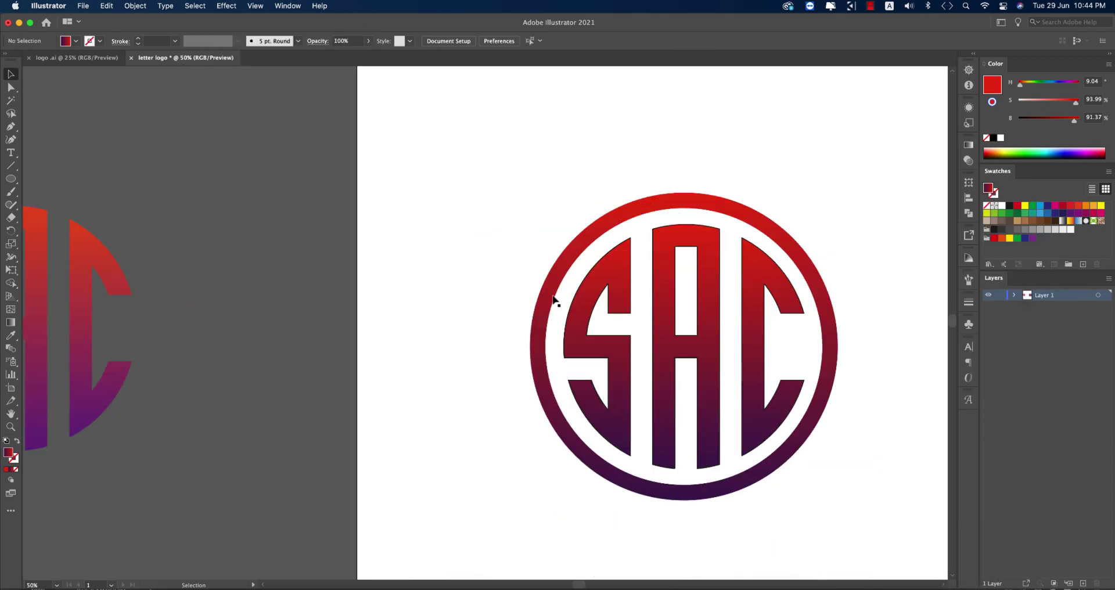
left_click_drag(480, 110, 719, 316)
left_click(888, 316)
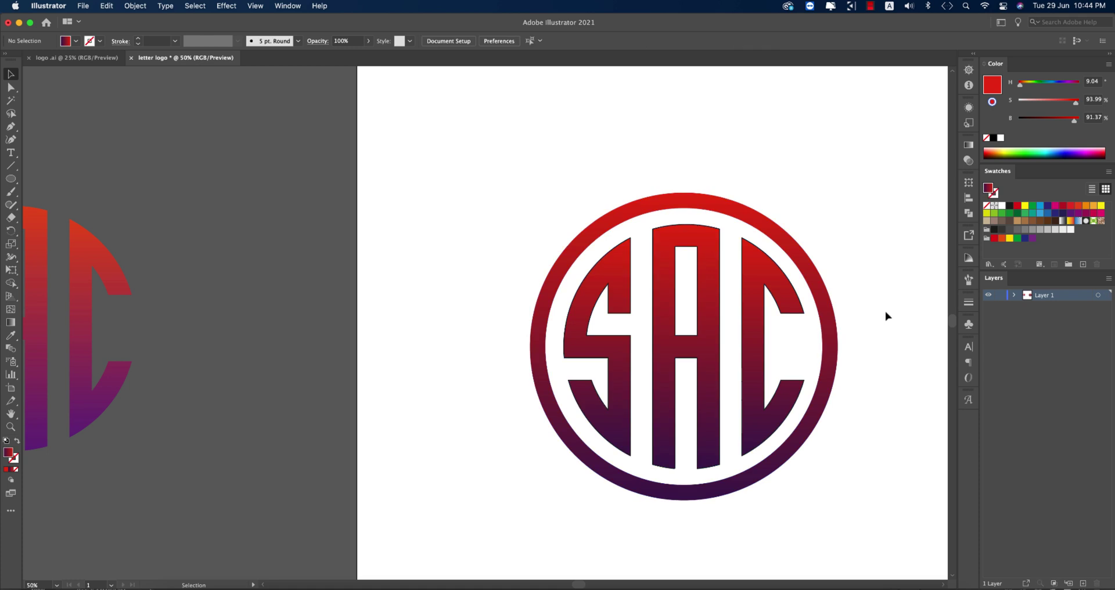
left_click(775, 300)
left_click(78, 44)
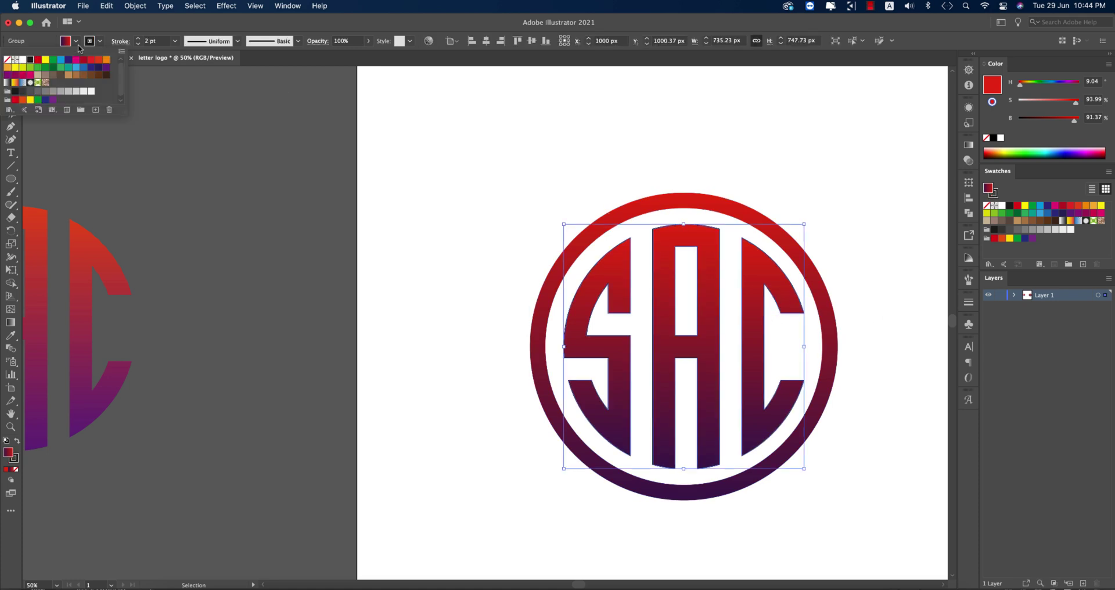
left_click(7, 60)
key("Escape")
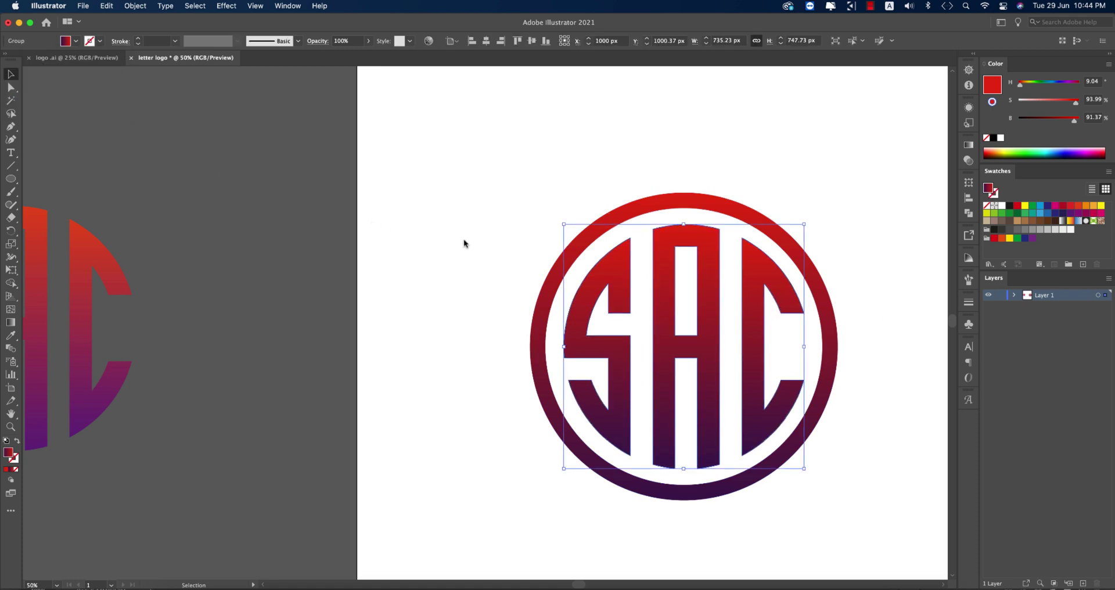
left_click(465, 242)
key("super+minus")
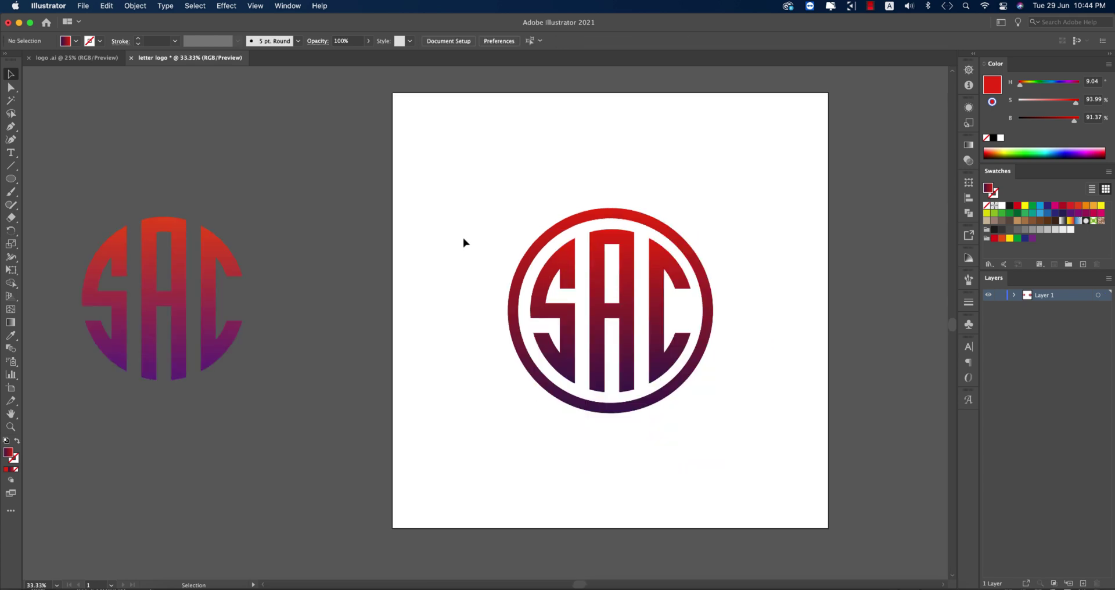
Drag a marquee around the finished red-to-purple gradient SAC ring logo to select it
left_click_drag(452, 166, 745, 470)
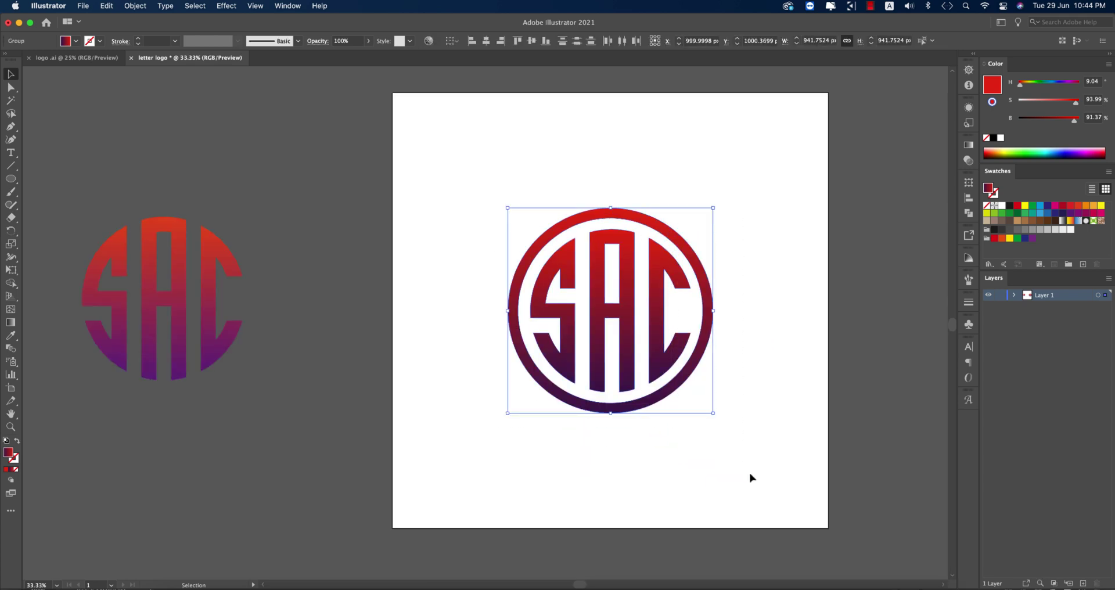